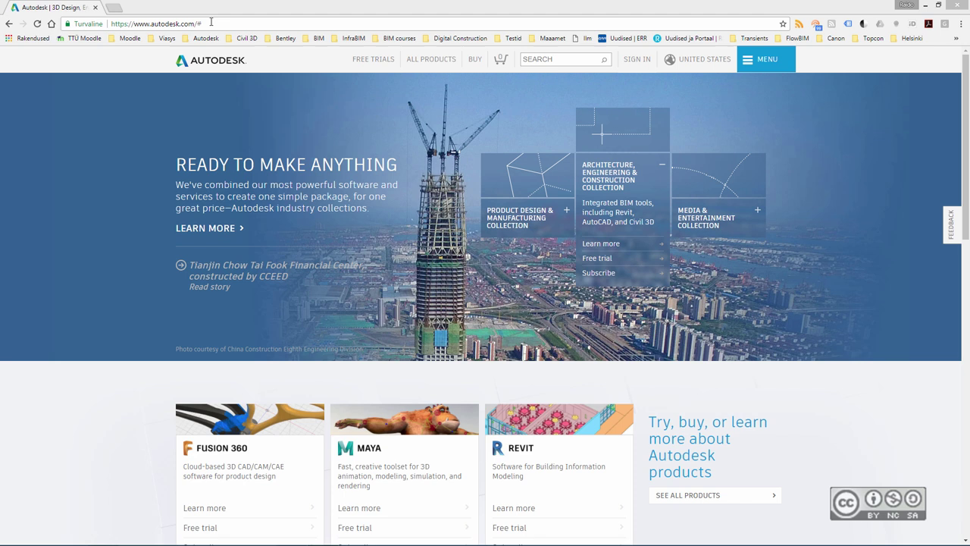
- Change the Chrome address to autodesk.com/autocad and load the AutoCAD overview page
click(180, 23)
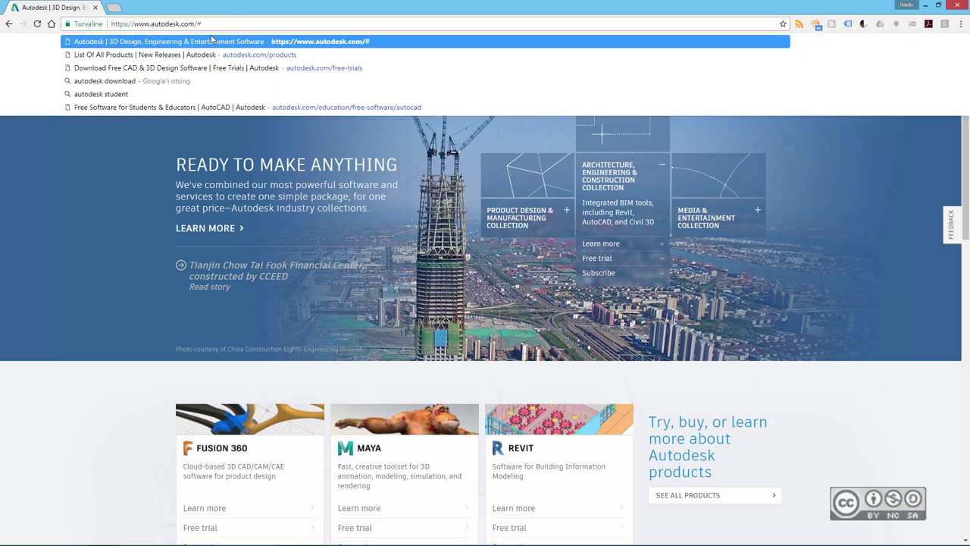
click(112, 164)
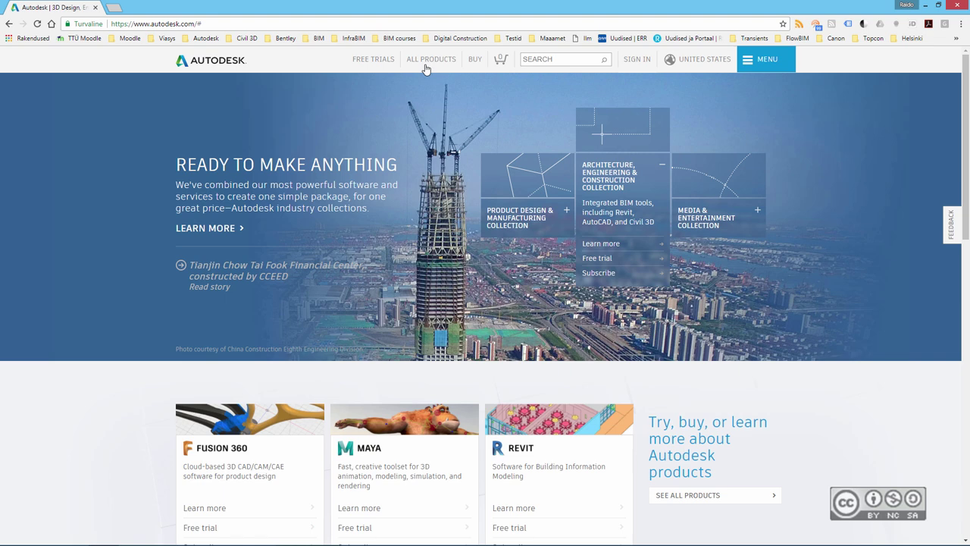
click(263, 23)
key(BackSpace)
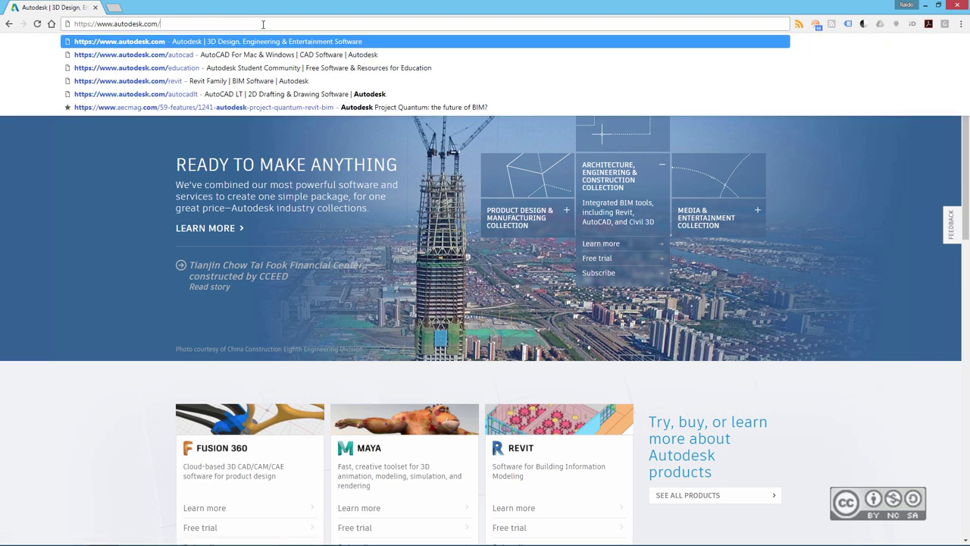
text(autocad)
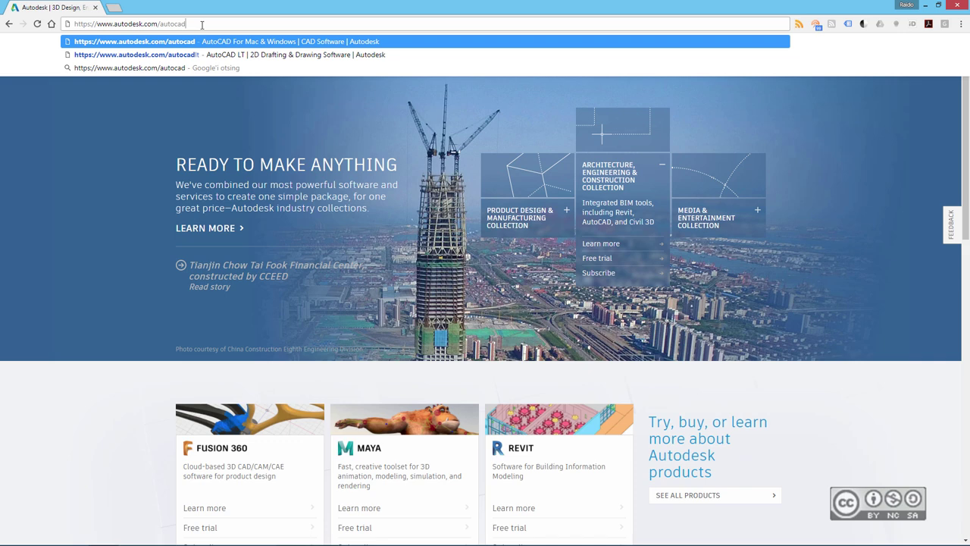
key(Return)
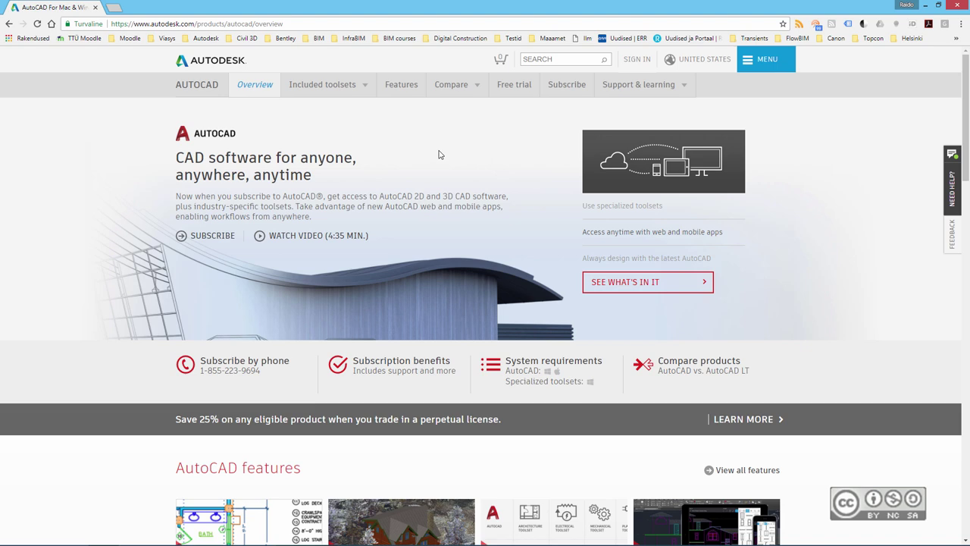
- Open AutoCAD's Free trial page and expand the AutoCAD 2019 system requirements
click(522, 88)
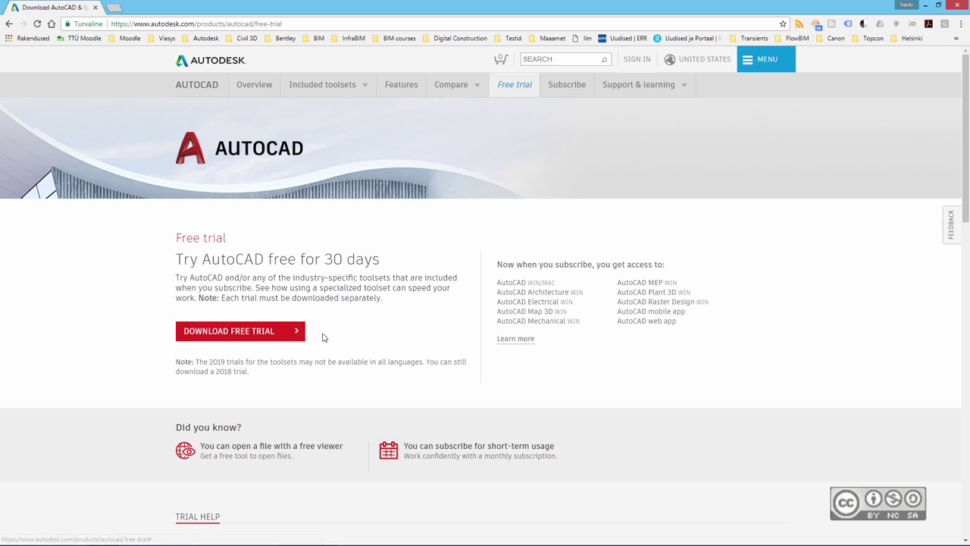
scroll(374, 344, down, 3)
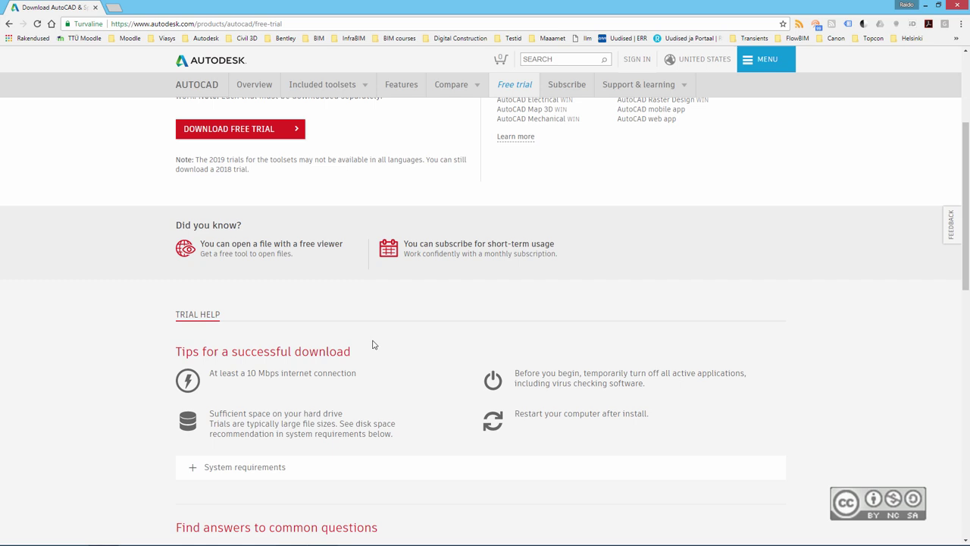
scroll(373, 345, down, 1)
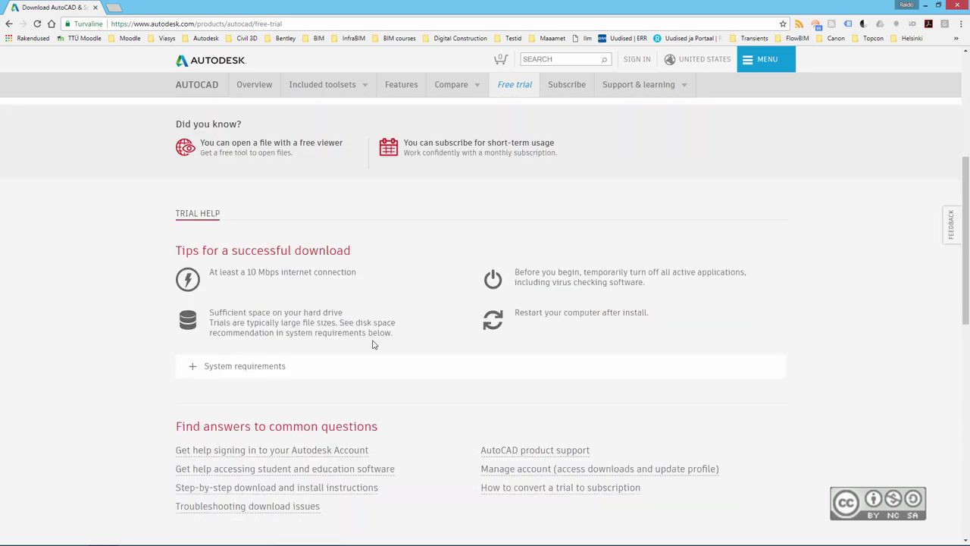
click(223, 370)
scroll(244, 379, down, 1)
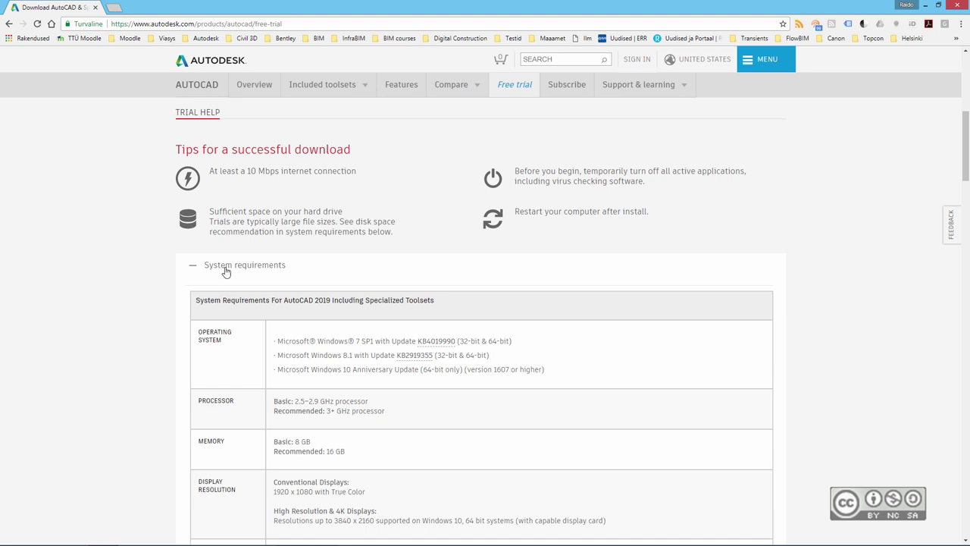
scroll(370, 276, up, 5)
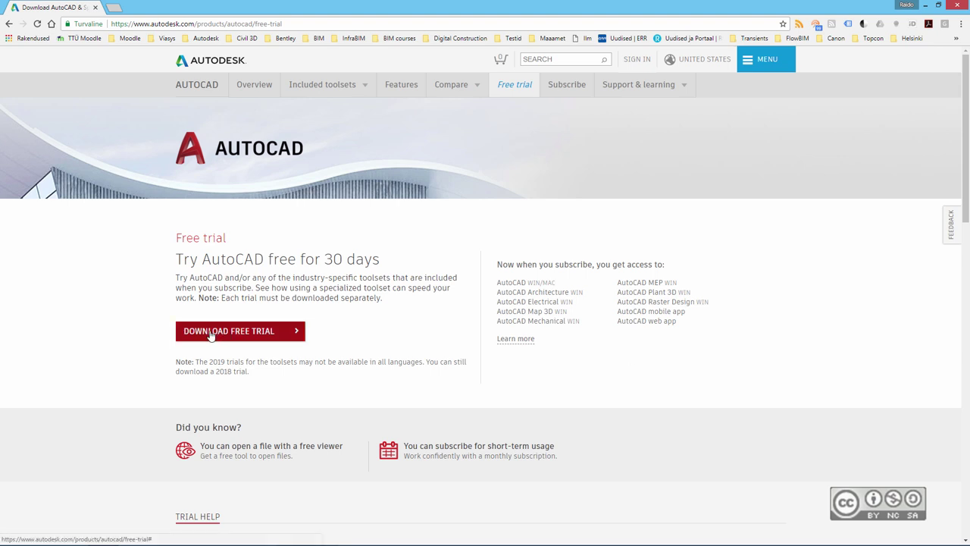
- Start the AutoCAD free trial and choose 'An individual or business user', keeping Windows 64-bit and English
click(241, 337)
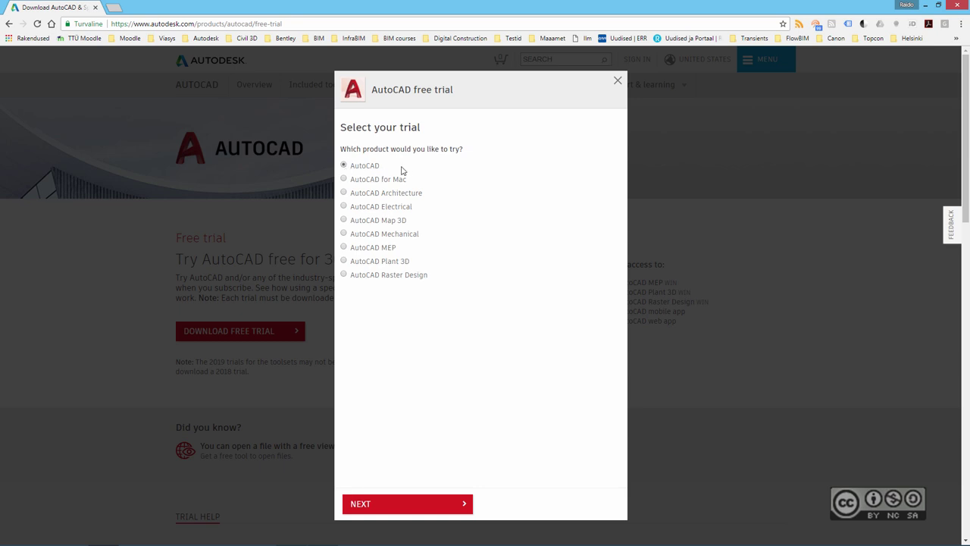
click(367, 504)
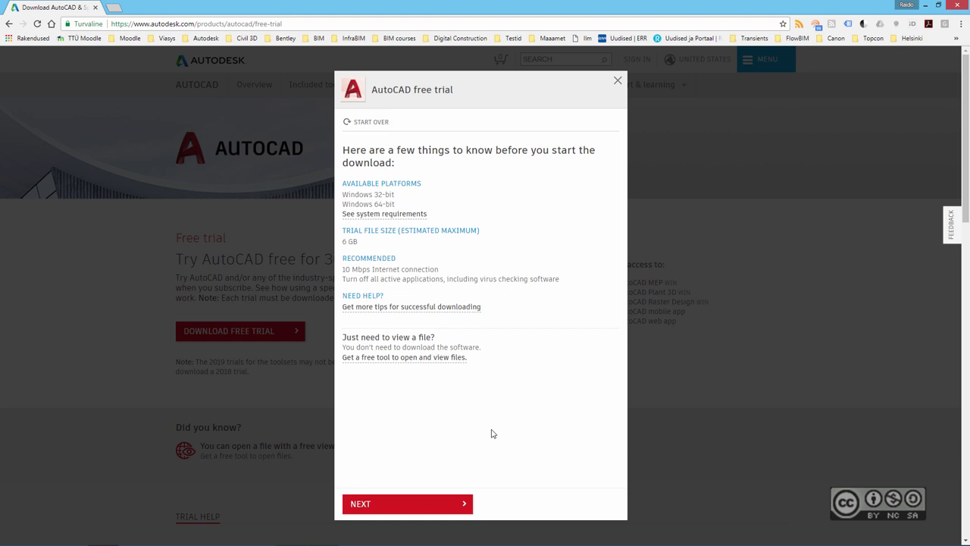
click(368, 506)
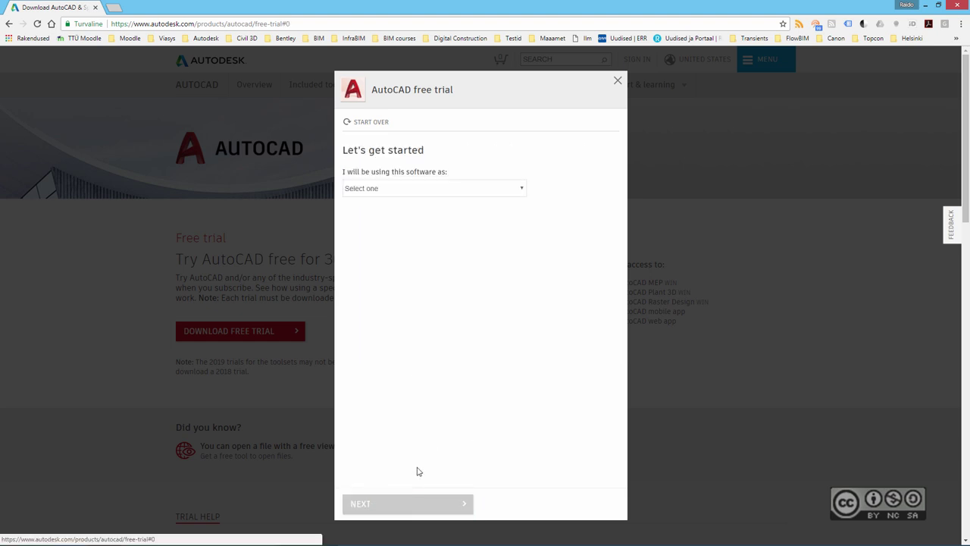
click(389, 191)
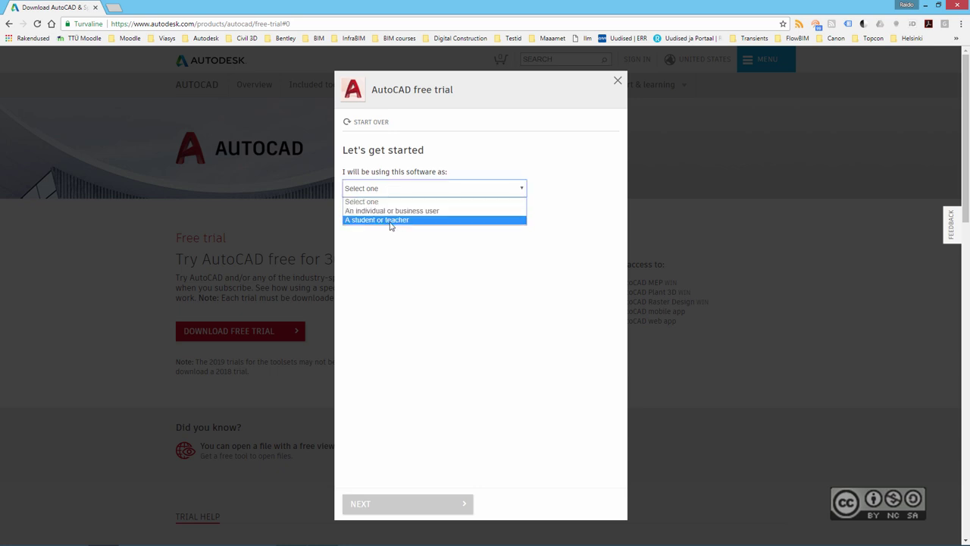
click(409, 211)
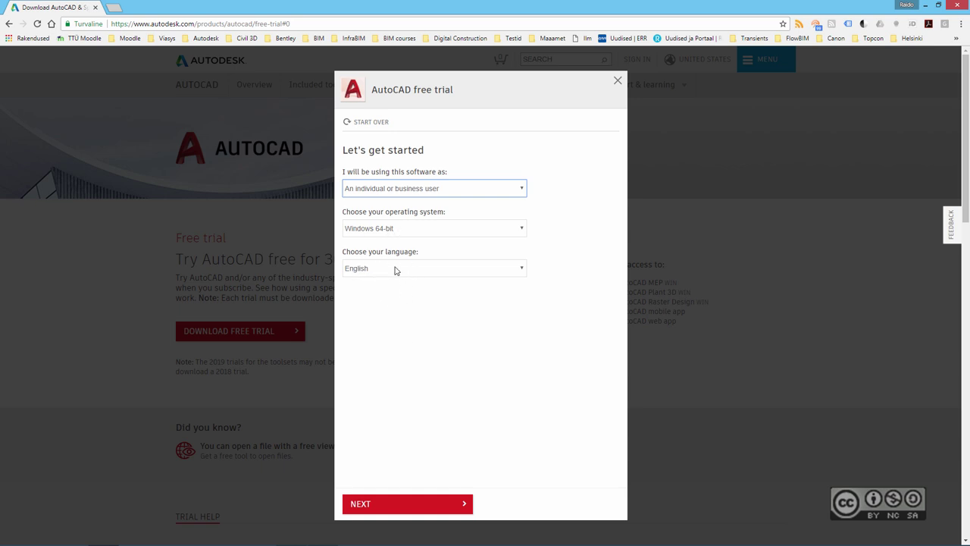
- Sign in to the Autodesk account with the remembered e-mail and the account password
click(364, 508)
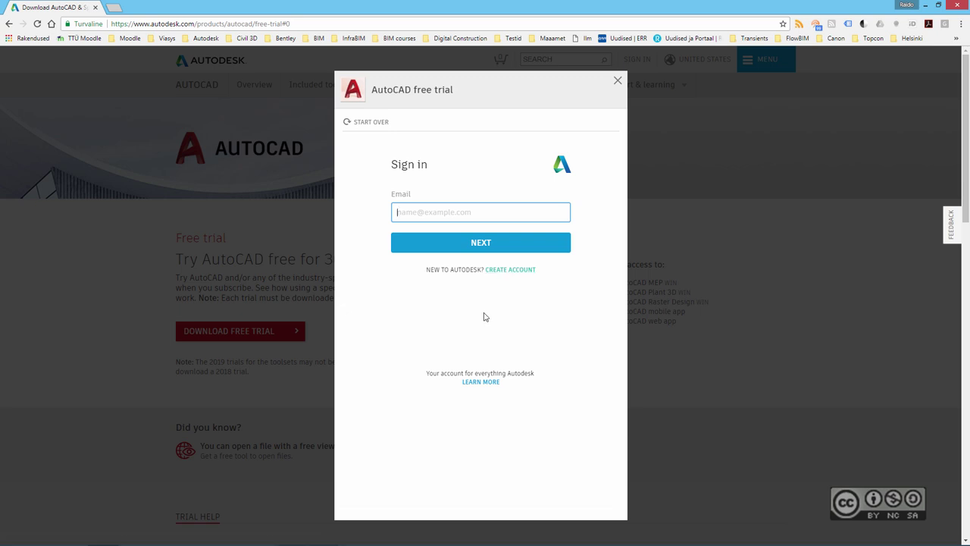
click(432, 216)
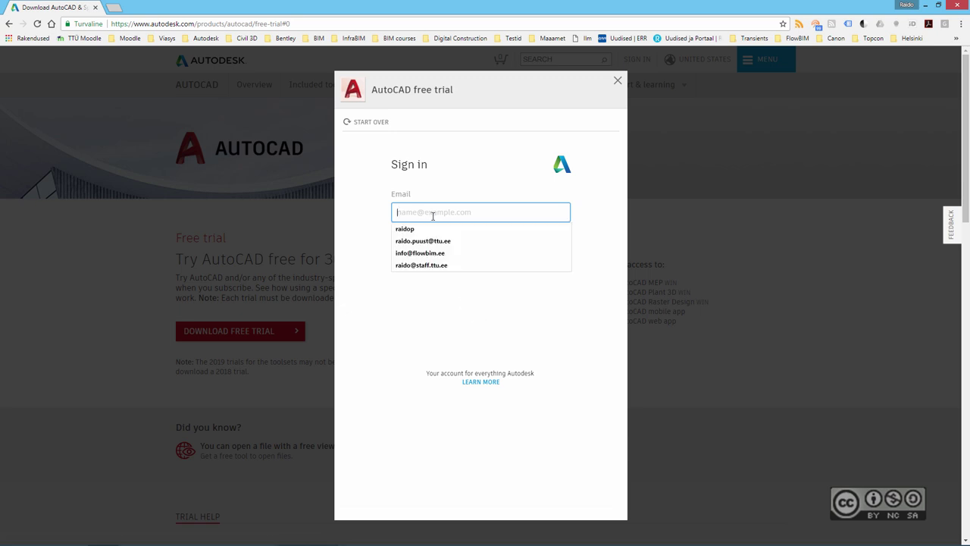
text(raid)
key(Down)
key(Return)
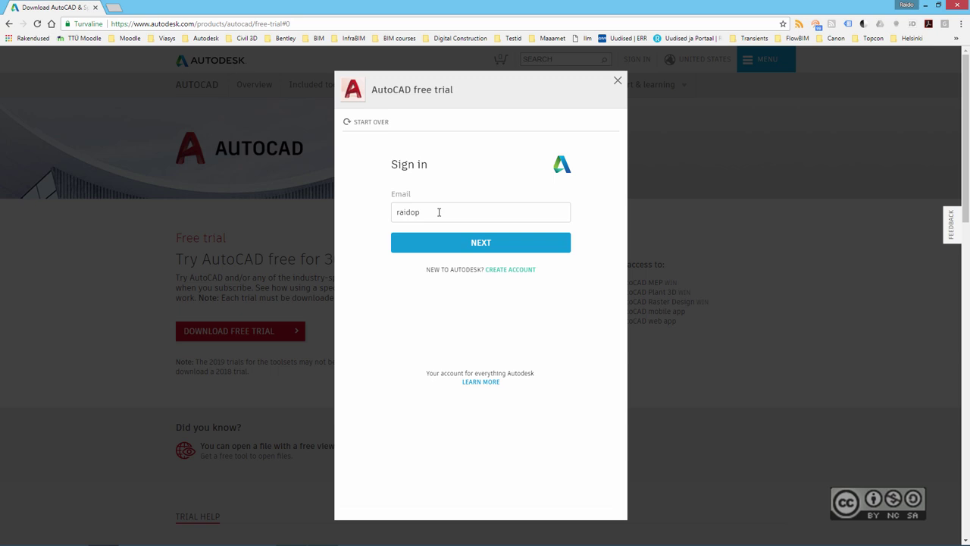
click(479, 250)
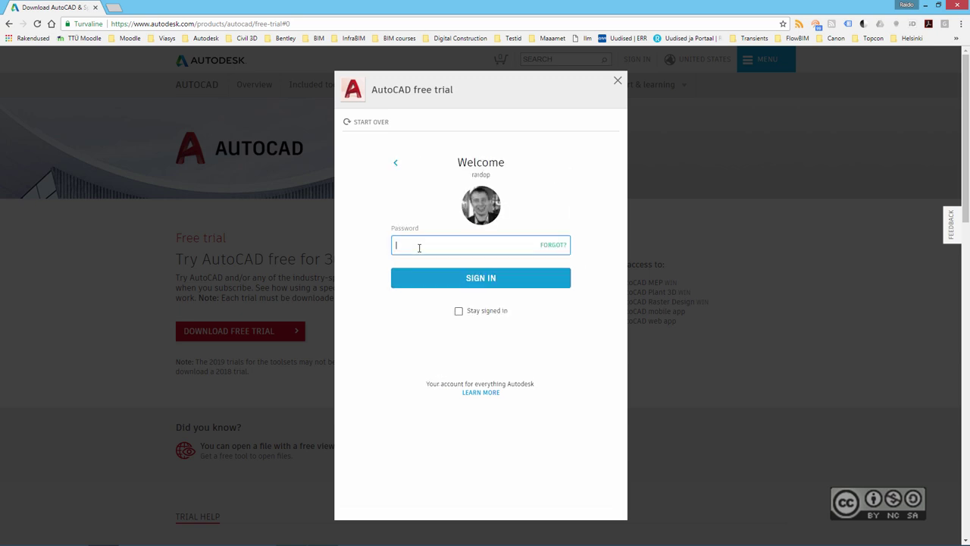
text(*********)
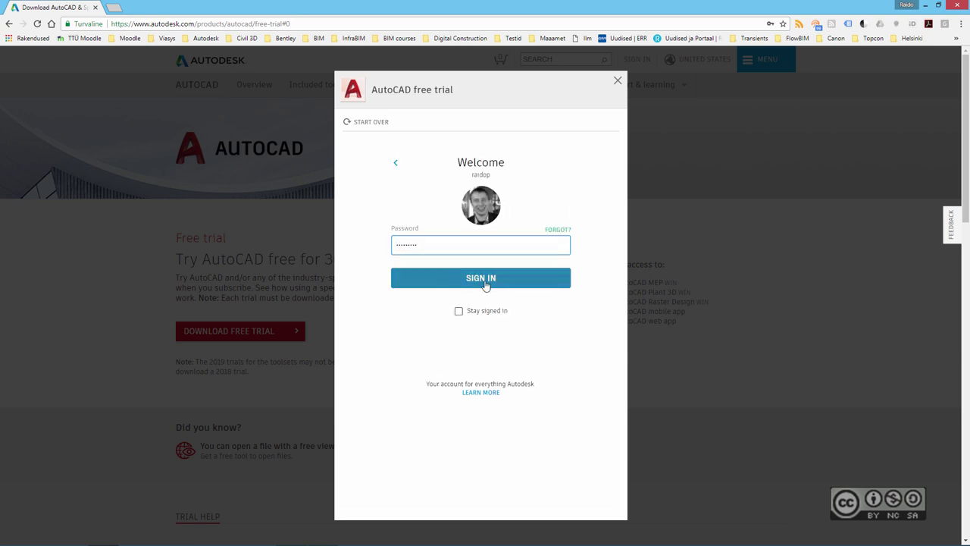
click(487, 281)
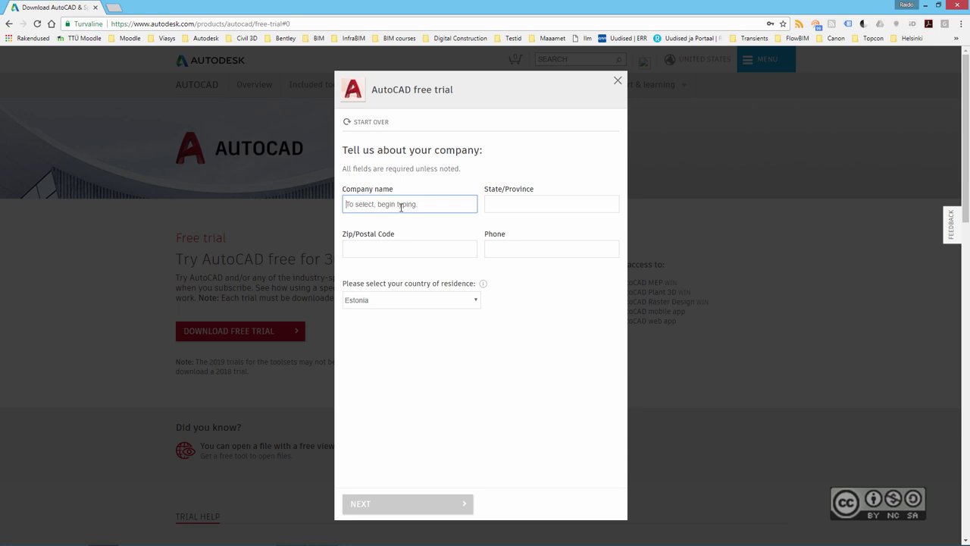
- Fill in the saved company details and enter None as the State/Province
click(401, 207)
click(387, 220)
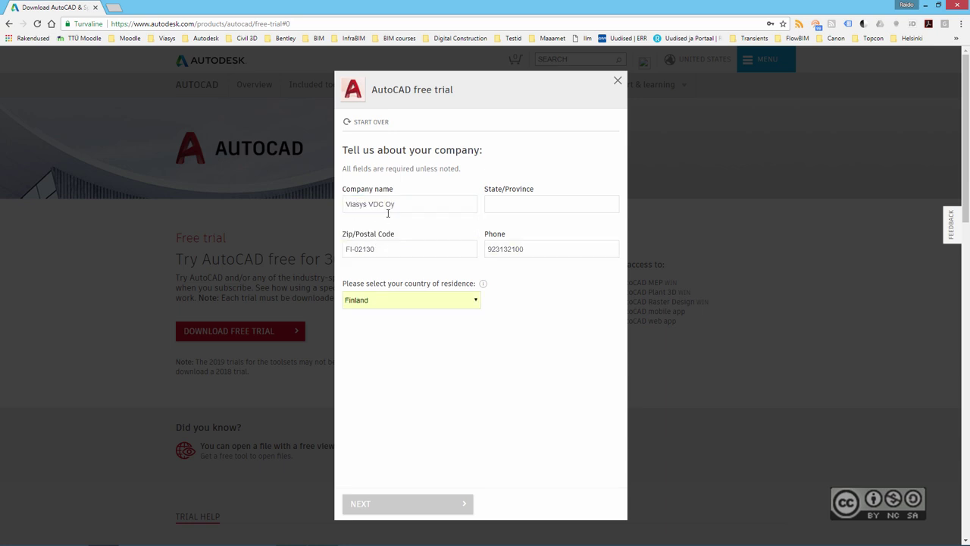
click(532, 203)
text(None)
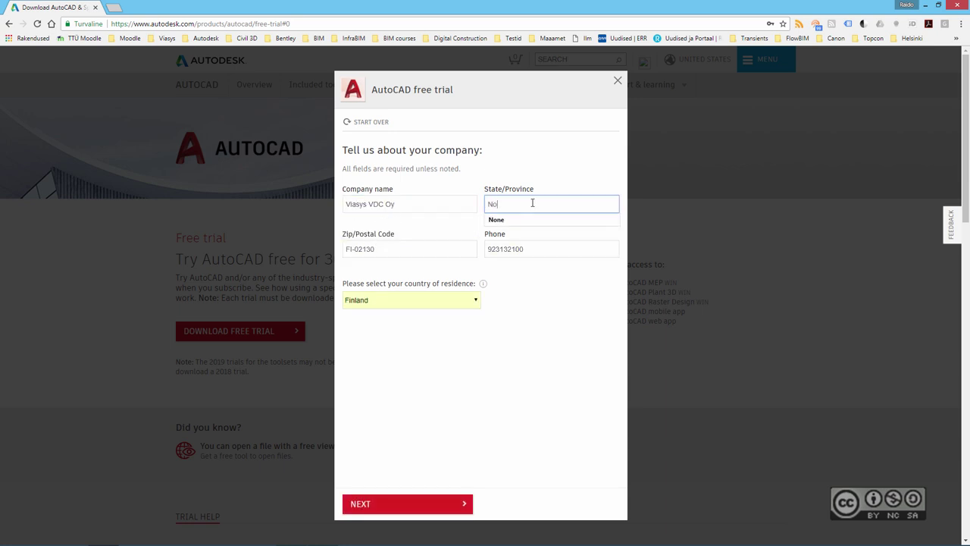
click(390, 341)
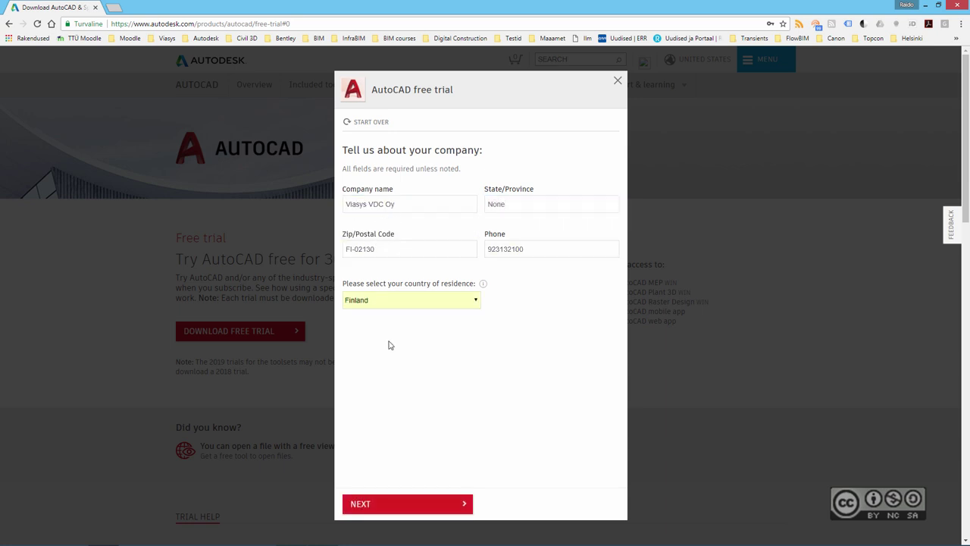
- Get past the Trial Notice and download the AutoCAD trial with the Download Manager
click(369, 504)
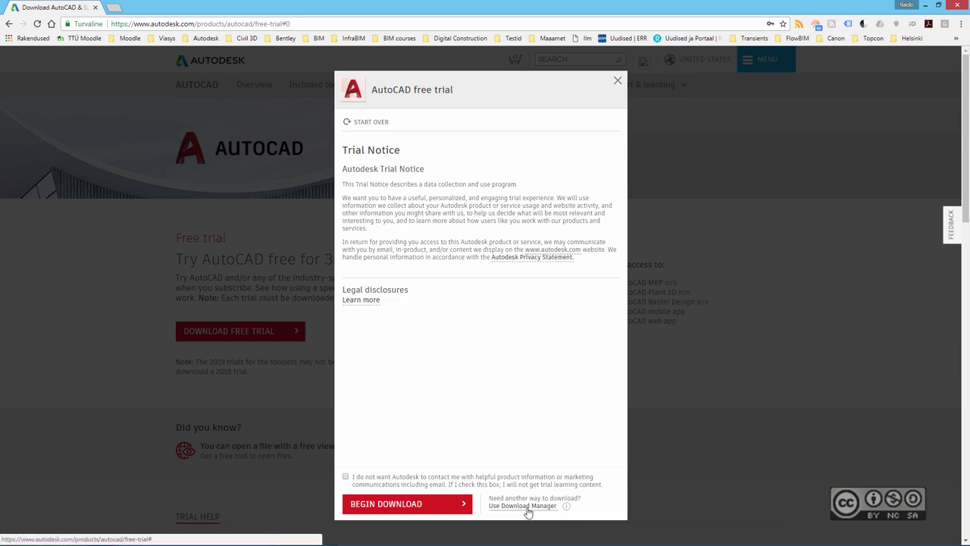
click(520, 508)
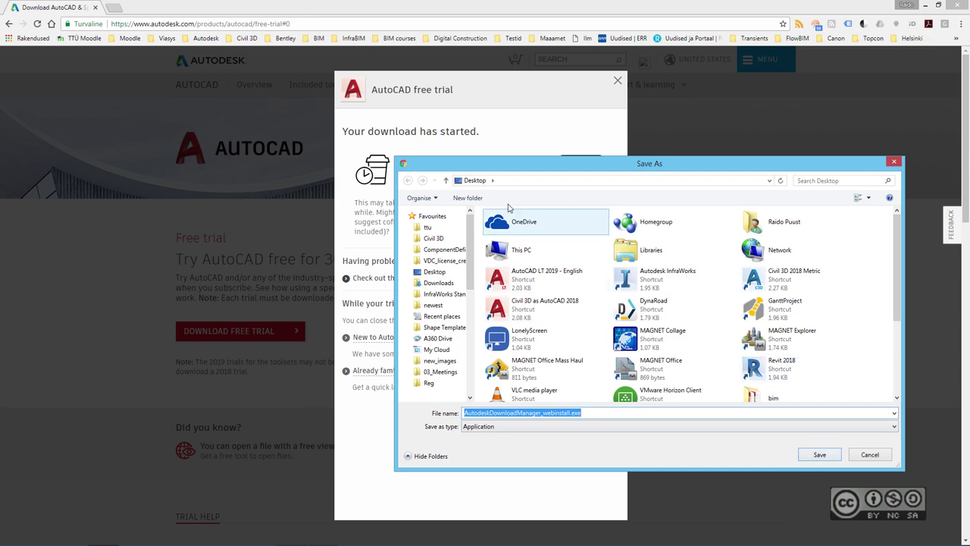
- Save and run AutodeskDownloadManager_webinstall.exe, dismiss the queued-download notice, and close the manager
click(819, 454)
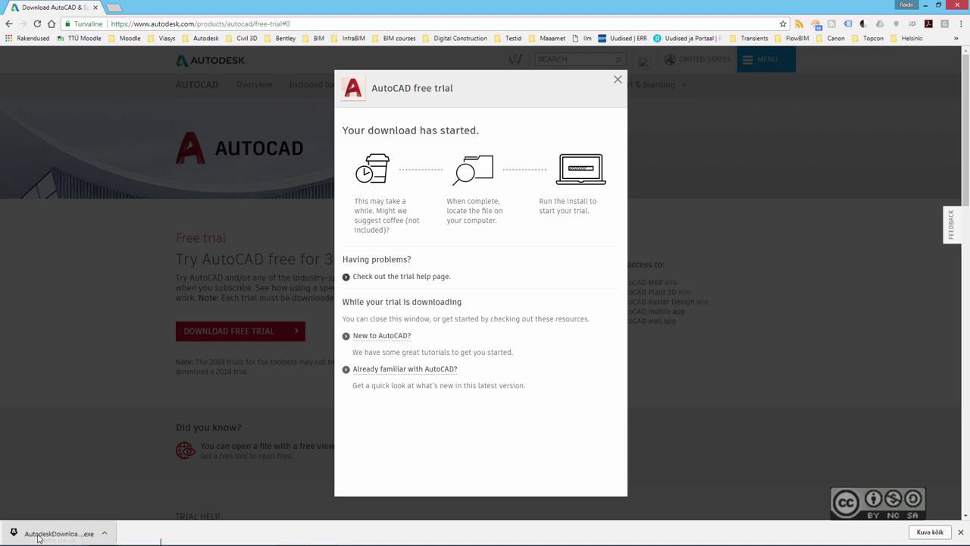
click(41, 535)
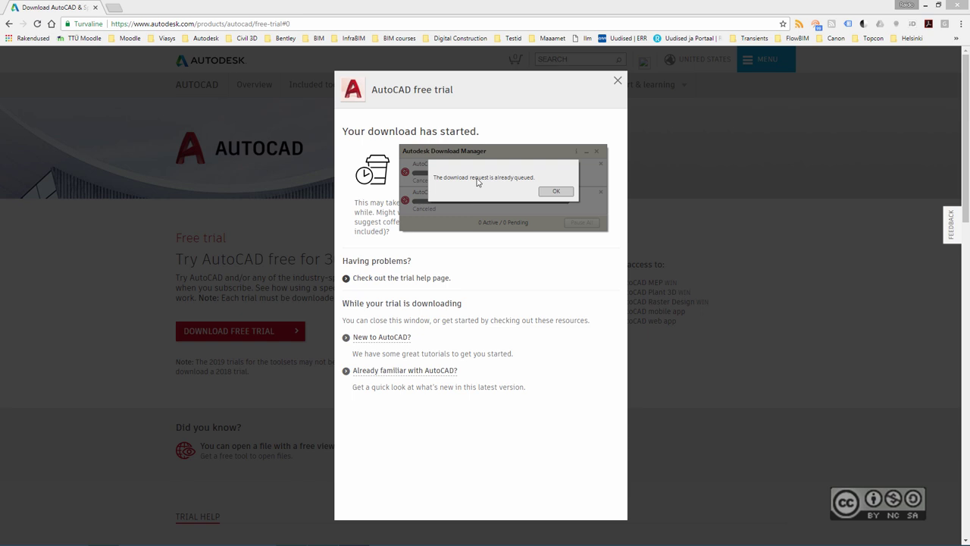
click(555, 193)
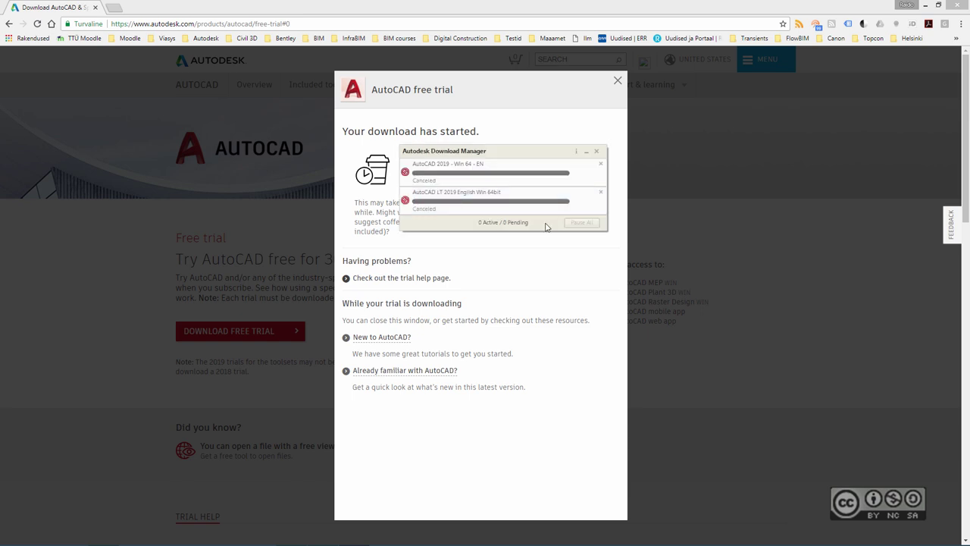
click(598, 154)
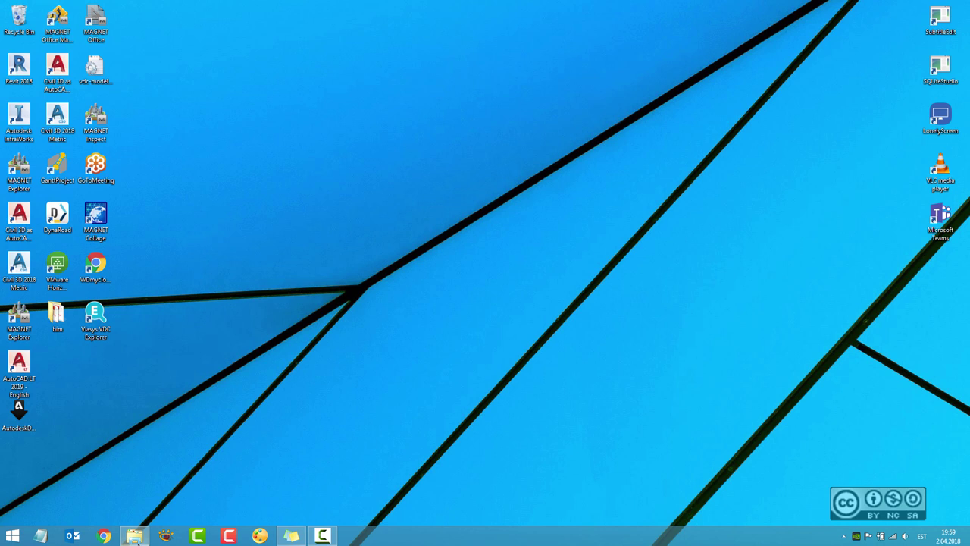
- Launch Setup.exe from the AutoCAD_2019_English_Win_64bit_Trial folder
click(134, 533)
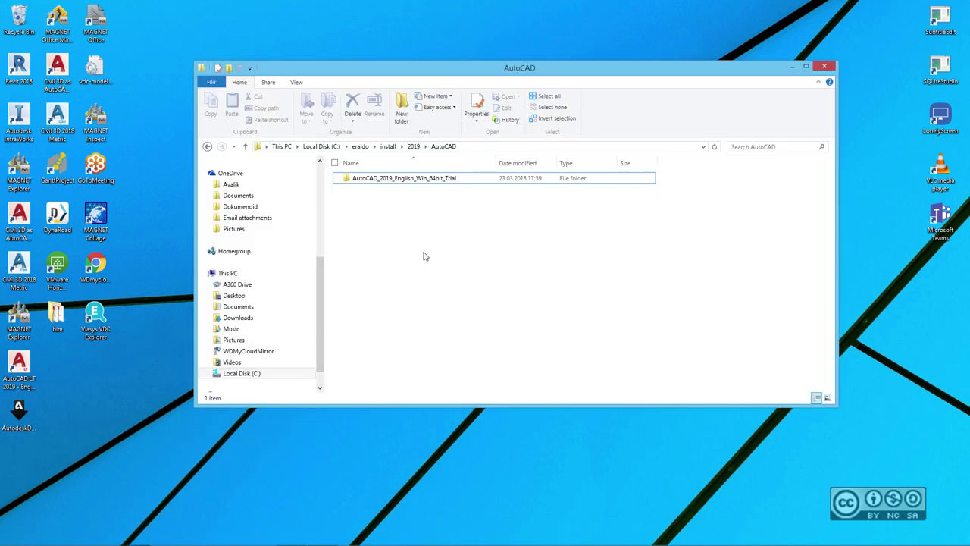
double_click(395, 180)
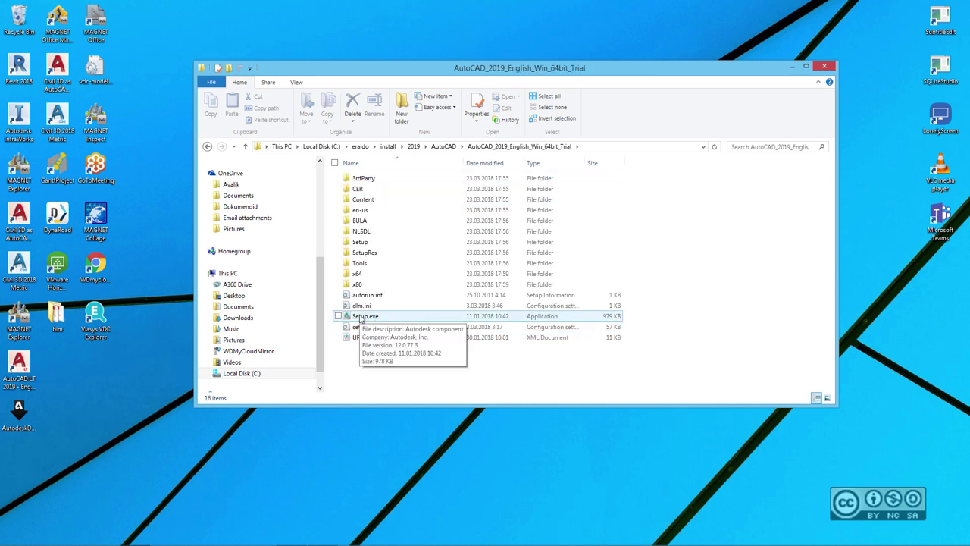
double_click(361, 318)
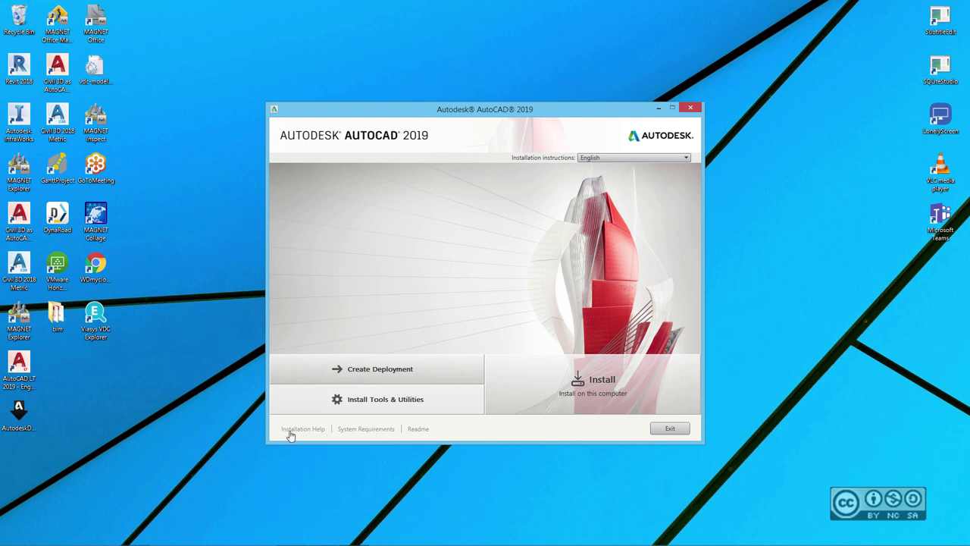
- Look over Tools & Utilities, then choose Install and accept the AutoCAD 2019 license agreement
click(412, 400)
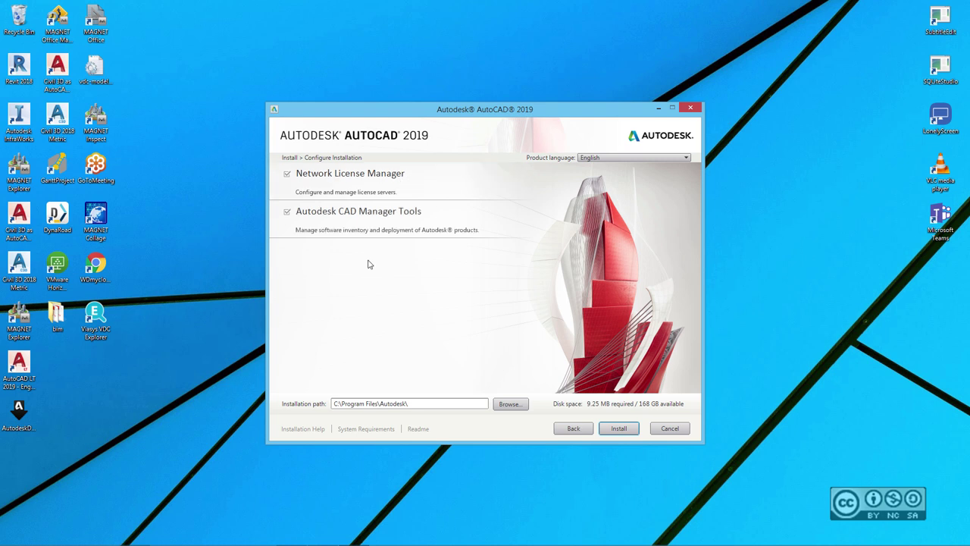
click(570, 429)
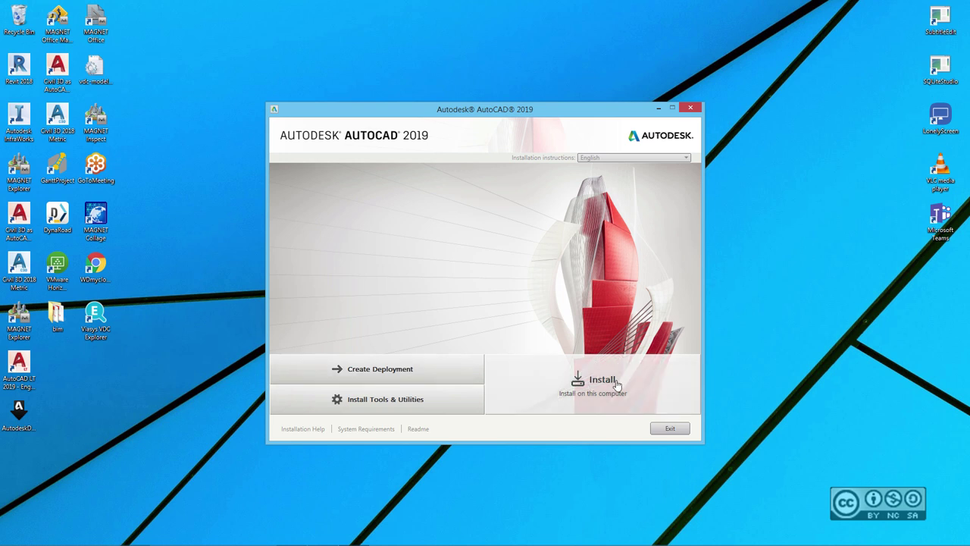
click(616, 385)
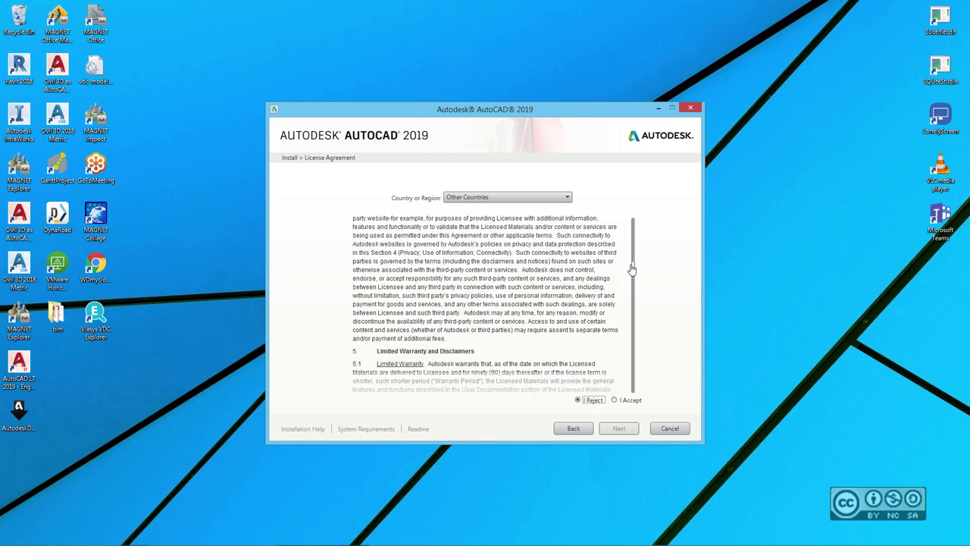
drag(631, 268, 632, 348)
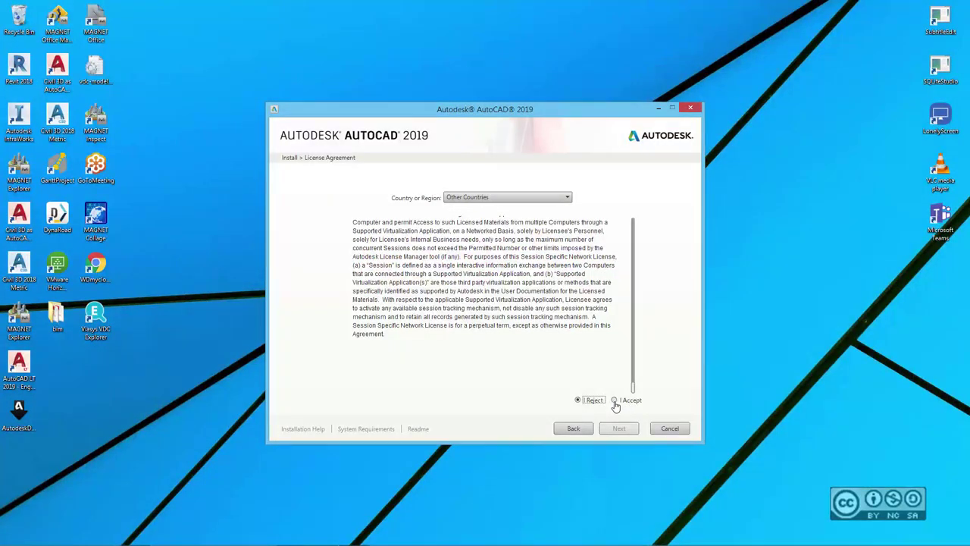
click(615, 401)
click(619, 429)
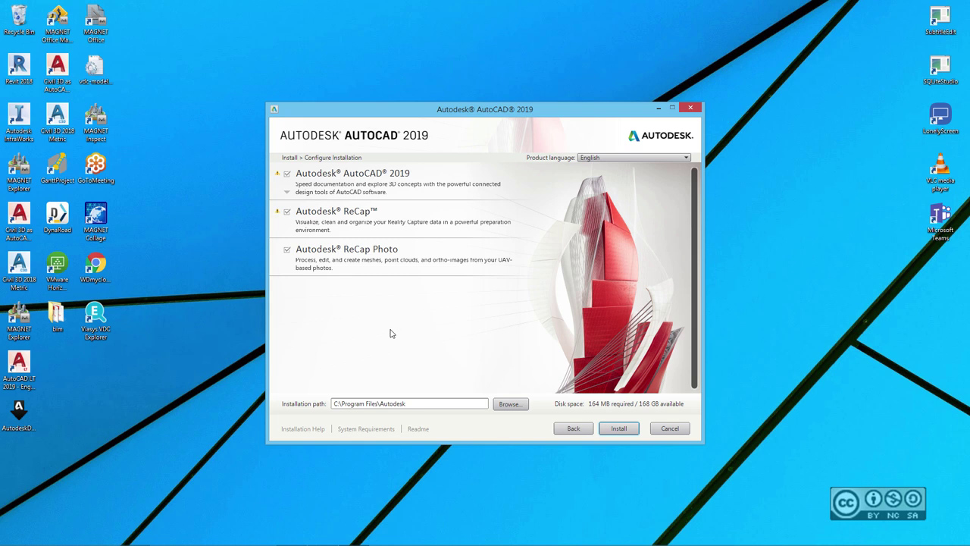
mouse_move(278, 176)
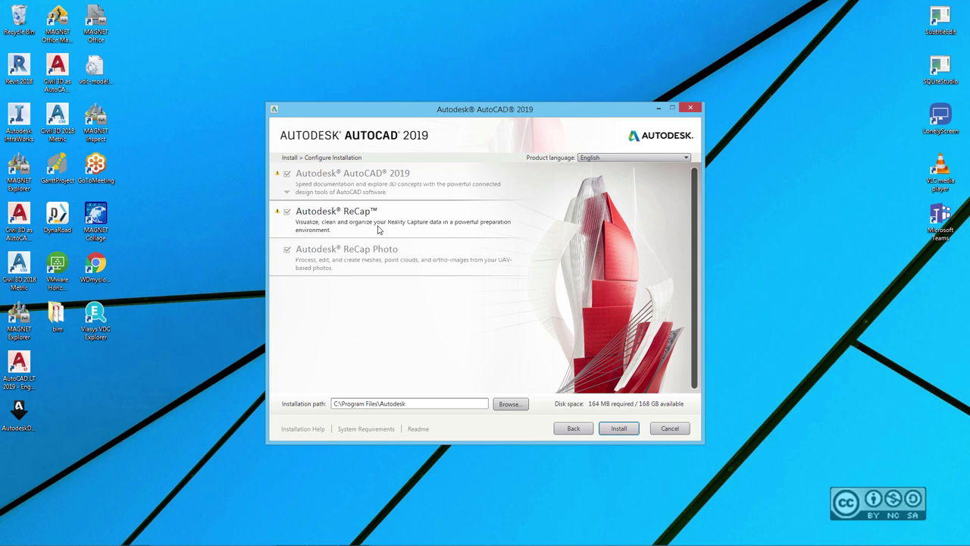
mouse_move(277, 215)
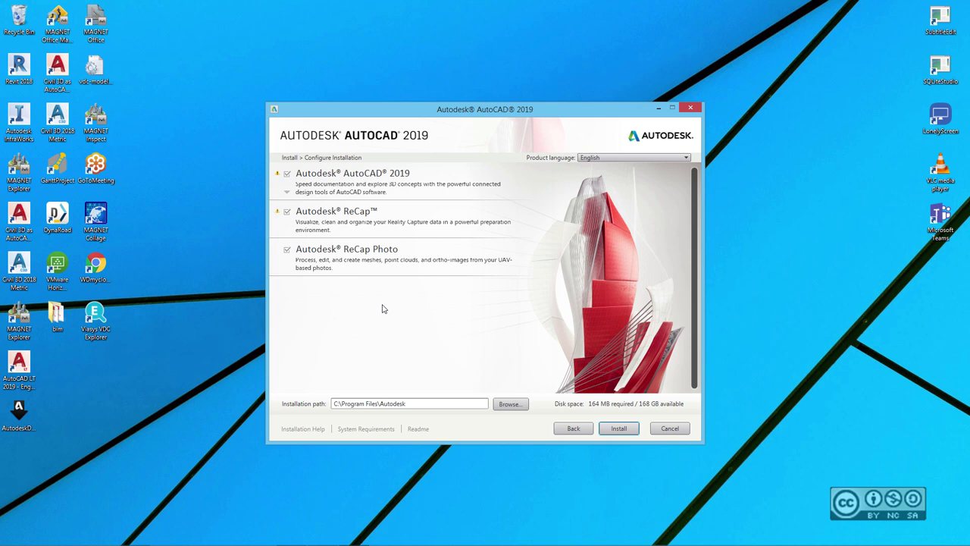
- Expand the AutoCAD 2019 settings, preview Custom features, and return to the Typical installation type
click(356, 178)
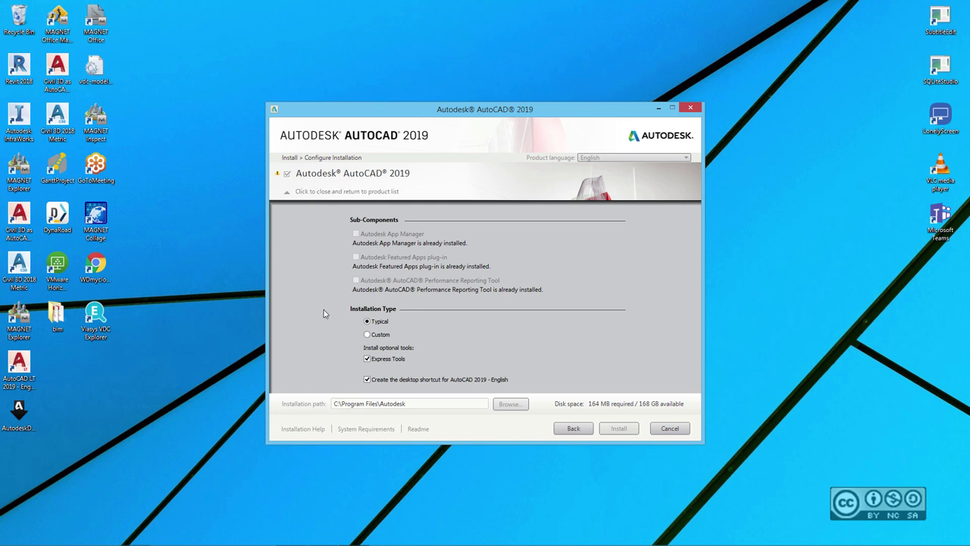
click(367, 336)
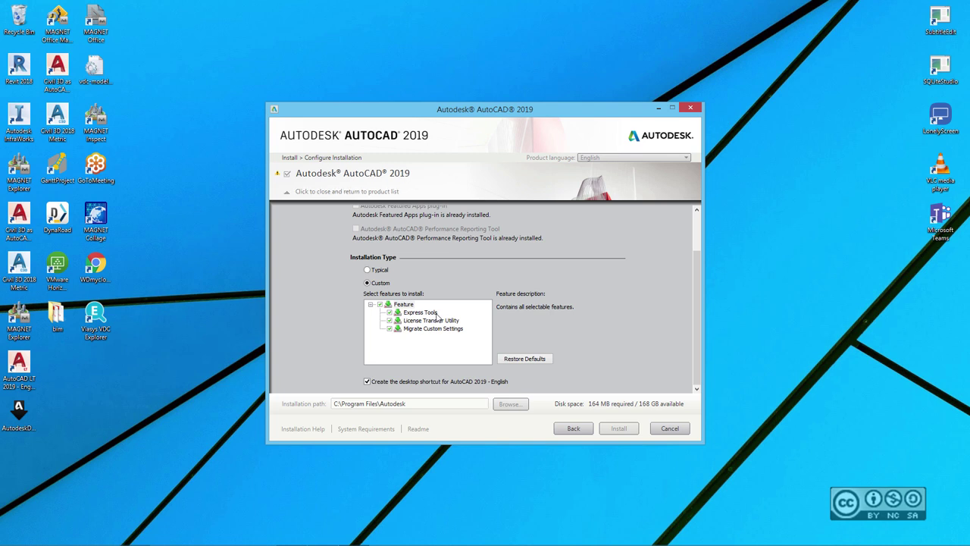
click(368, 270)
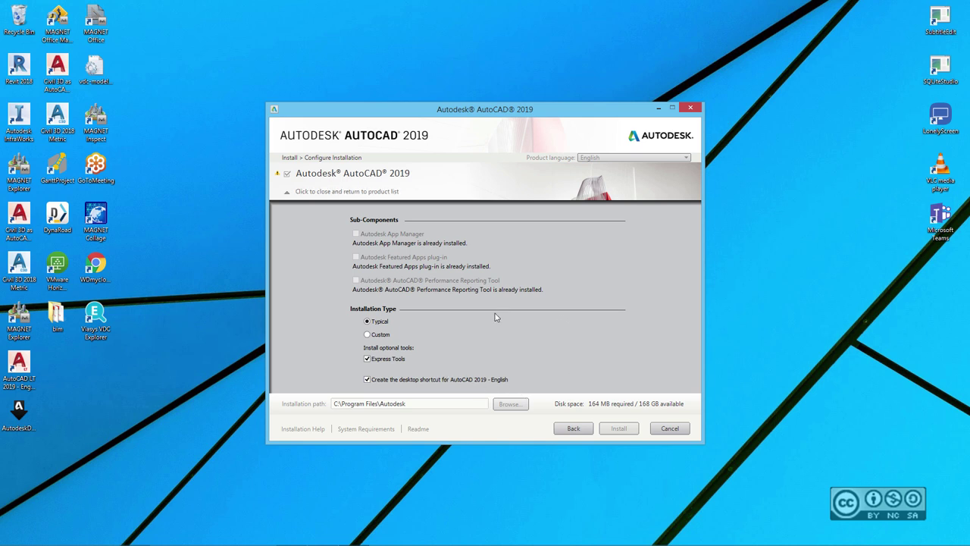
- Collapse the AutoCAD settings and uncheck ReCap and ReCap Photo, leaving only AutoCAD 2019
click(399, 176)
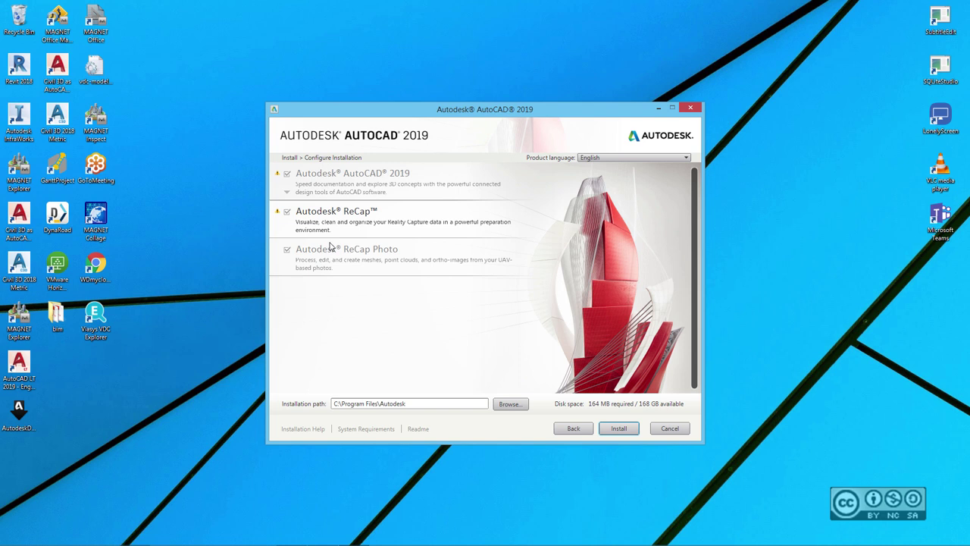
click(287, 213)
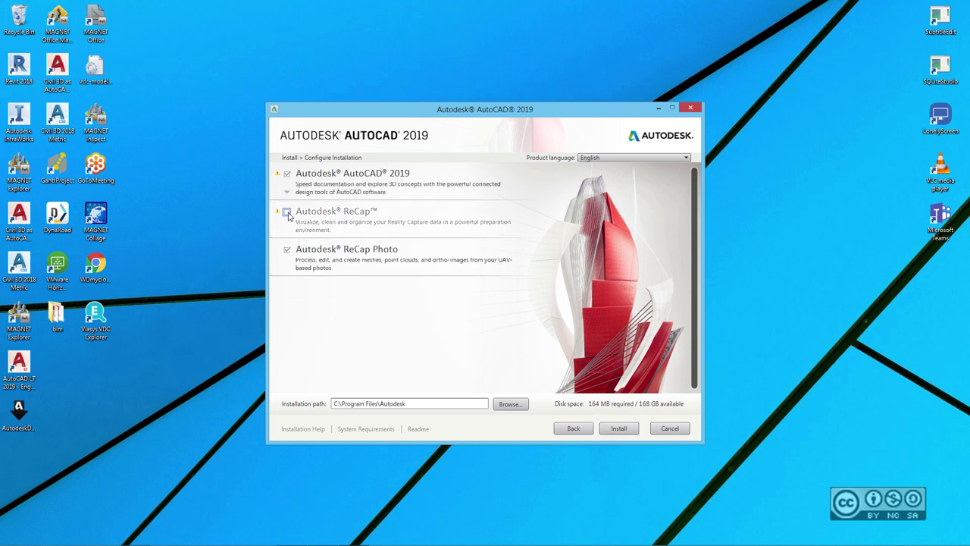
click(287, 251)
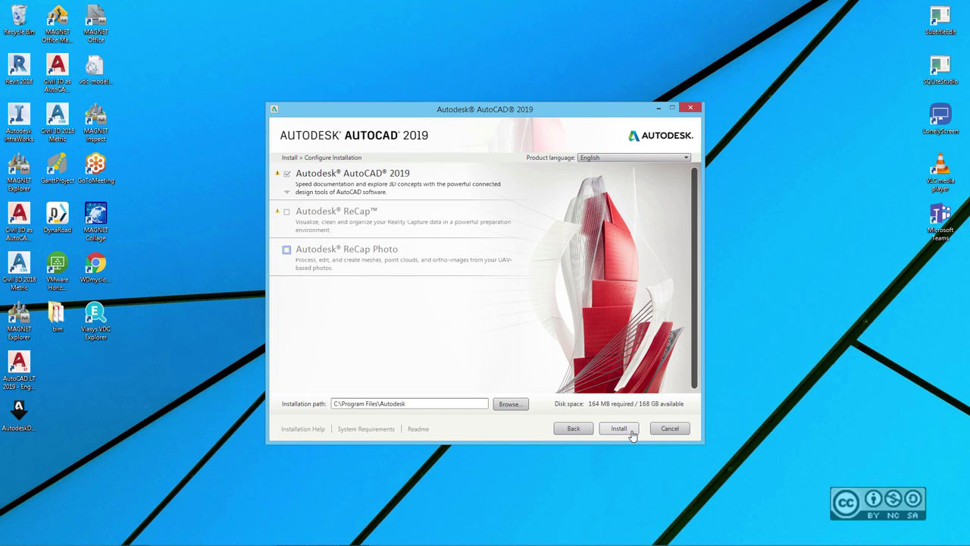
- Install AutoCAD 2019 and Autodesk Desktop App and wait until Installation Complete shows both succeeded
click(632, 432)
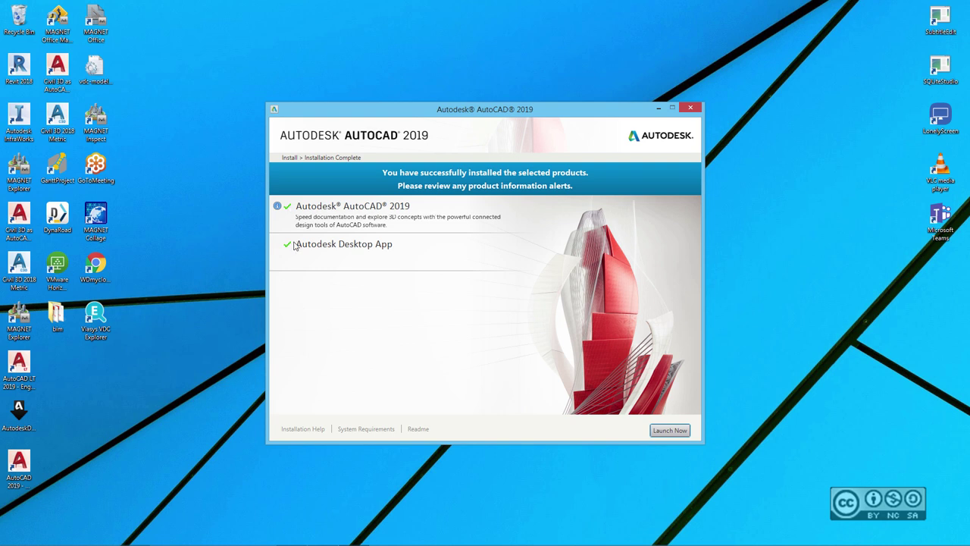
- Close the finished AutoCAD 2019 installer without launching the program
mouse_move(279, 209)
- Move the AutoCAD 2019 shortcut beside the AutoCAD LT icon and launch AutoCAD 2019 from it
click(692, 110)
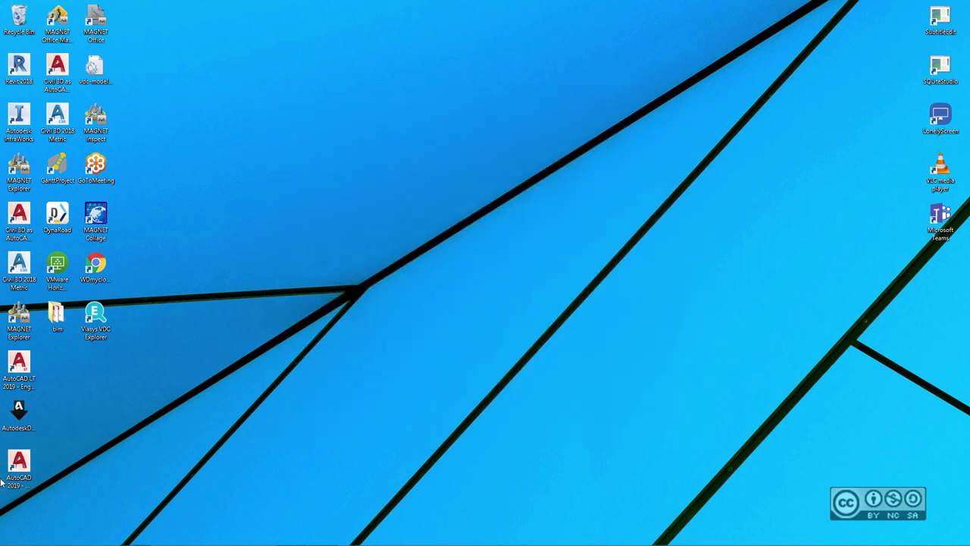
drag(19, 463, 103, 371)
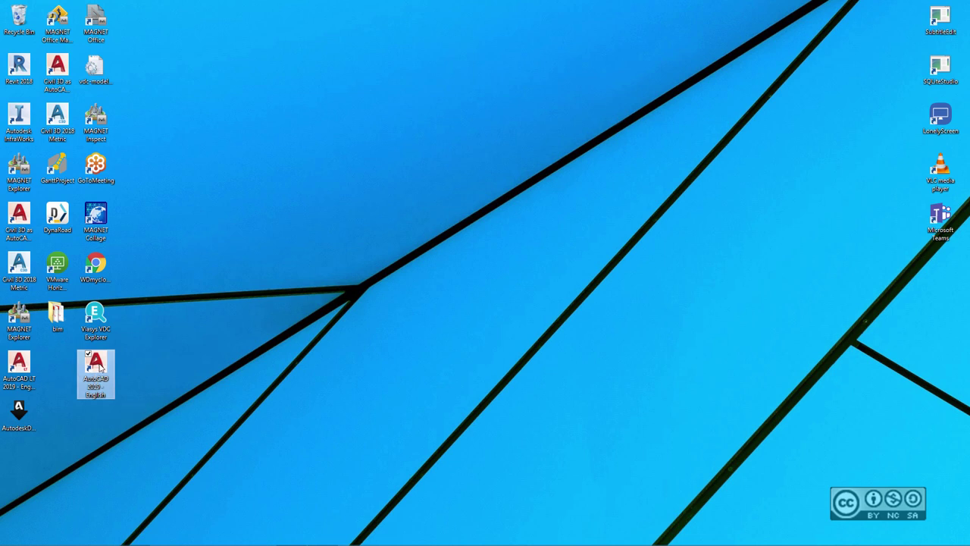
click(236, 325)
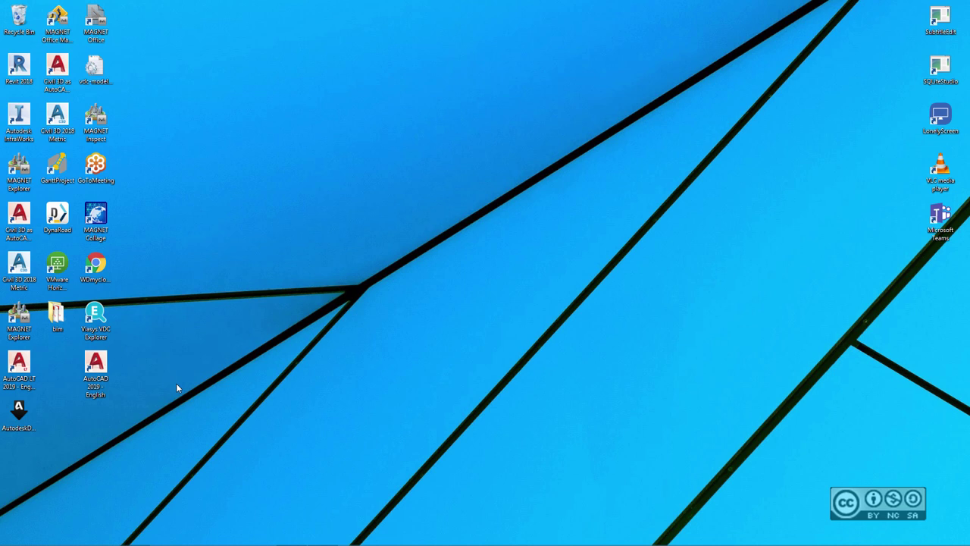
double_click(96, 367)
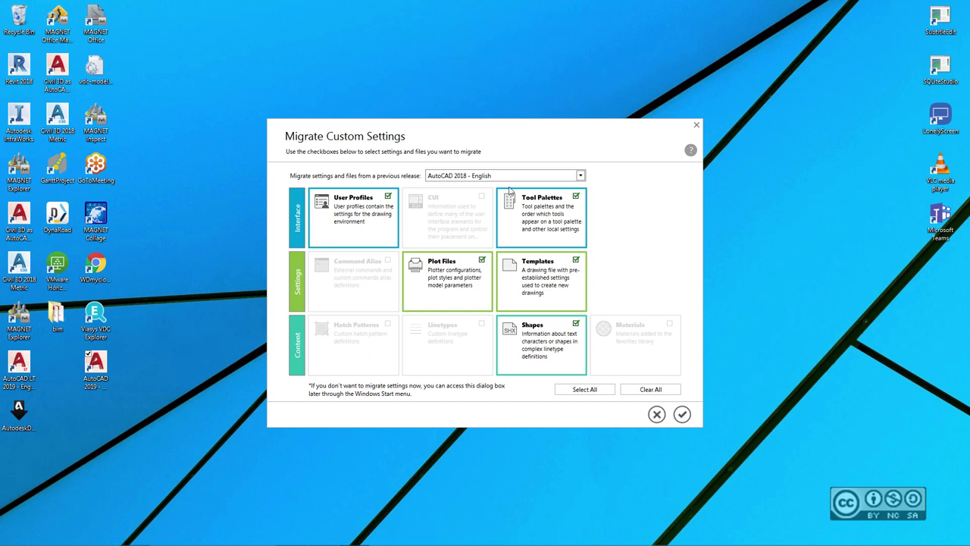
- Skip migrating AutoCAD 2018 settings and choose not to associate DWG files with AutoCAD
click(656, 415)
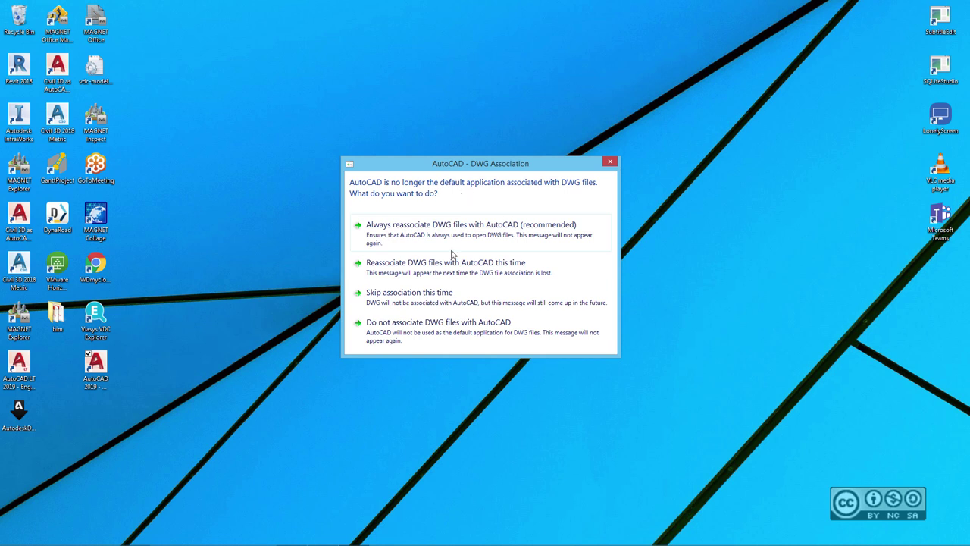
click(452, 328)
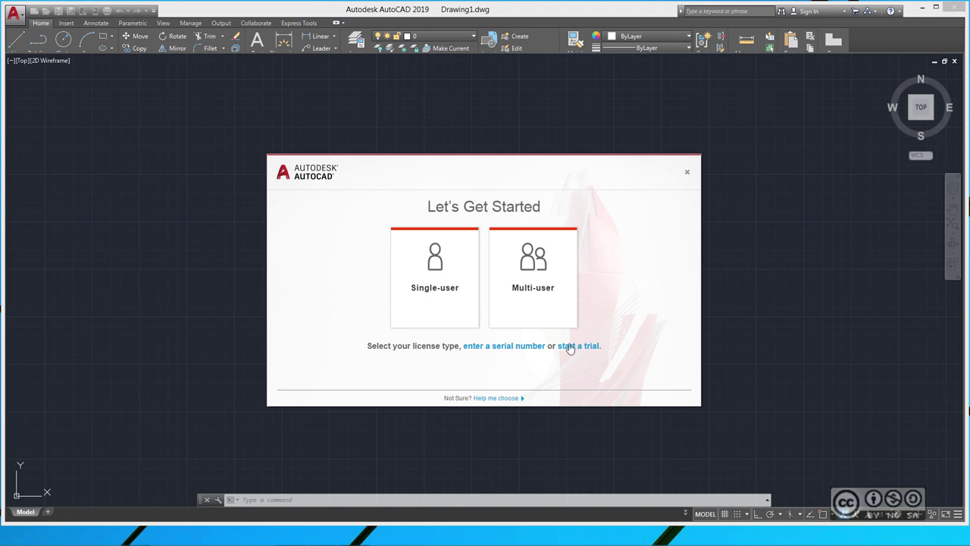
- Start the free trial and sign in with the Autodesk account e-mail and password
click(573, 346)
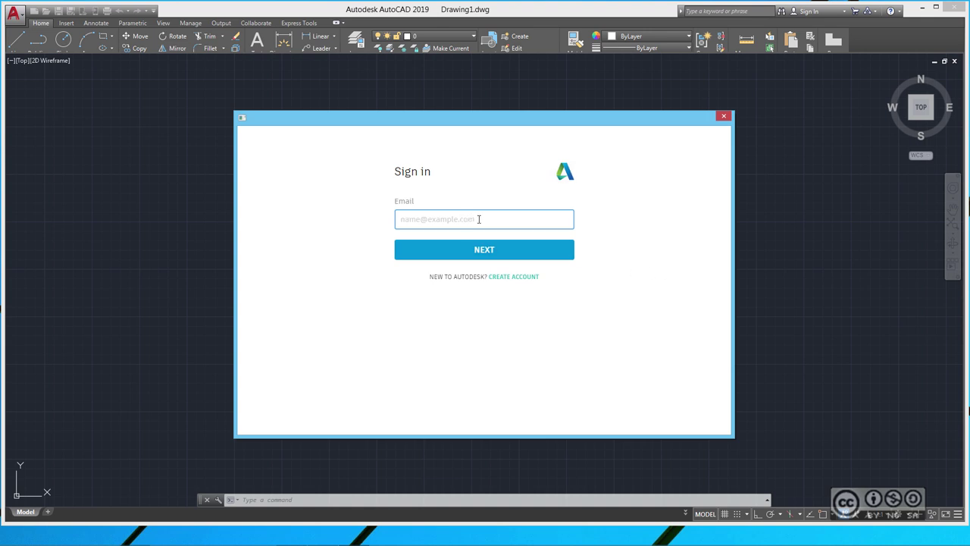
text(raidop)
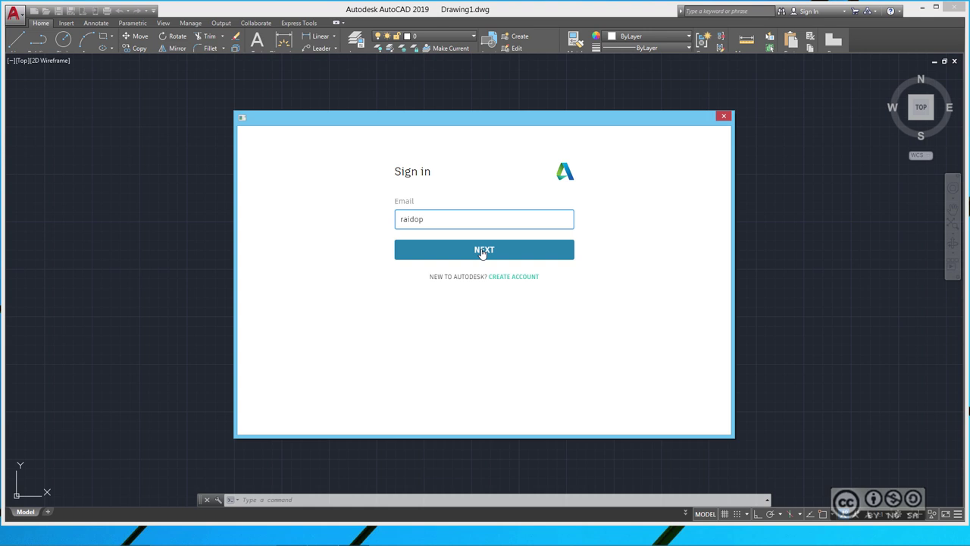
click(491, 255)
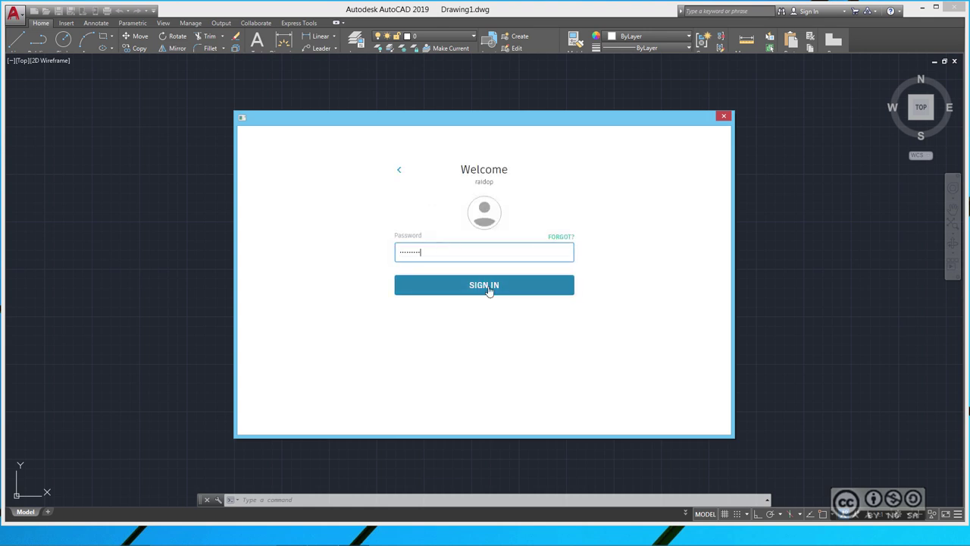
click(491, 288)
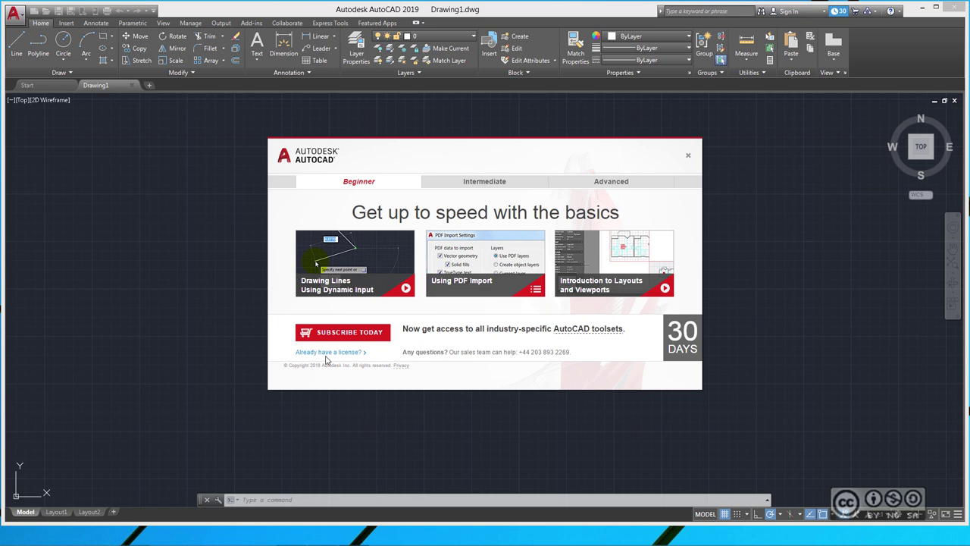
- Close the trial welcome dialog, reopen it from the 30-days-left badge, and close it again
click(688, 156)
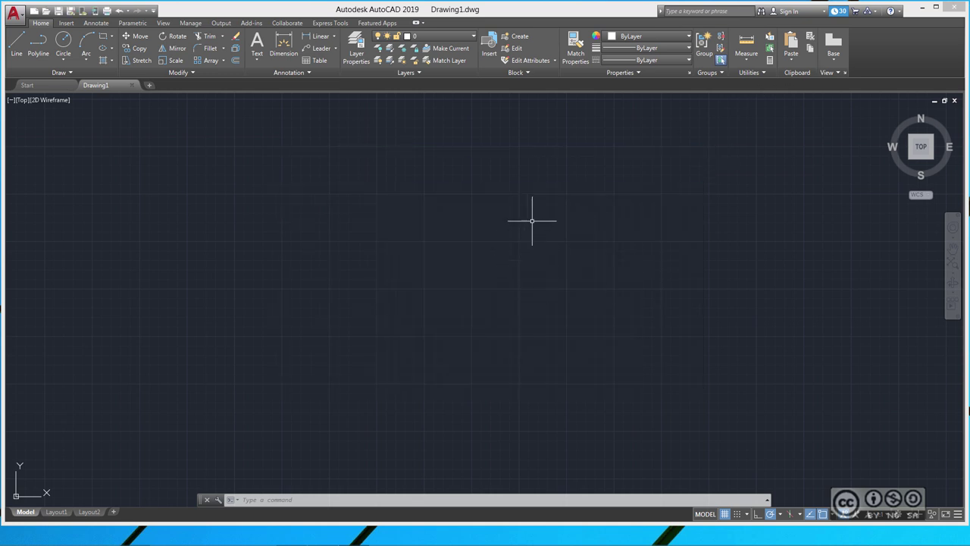
click(841, 12)
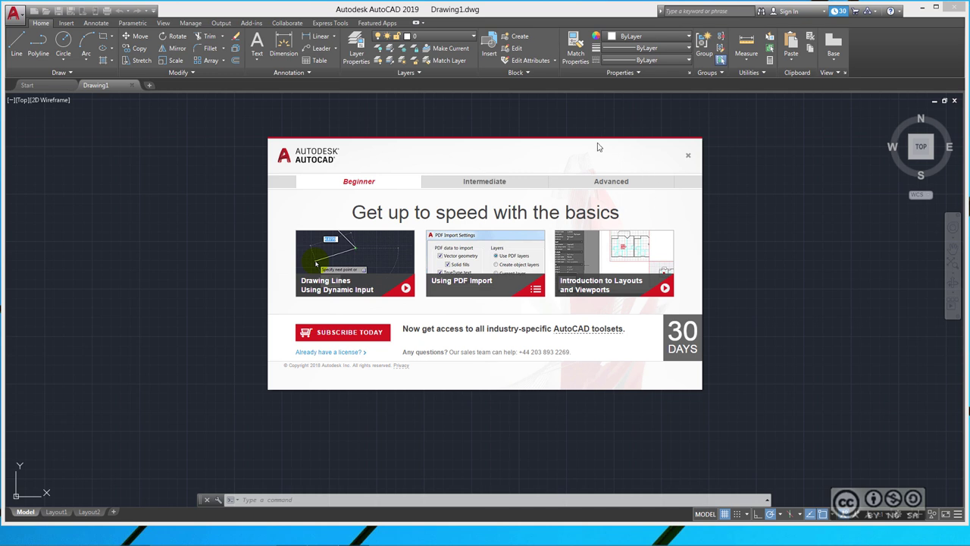
click(689, 159)
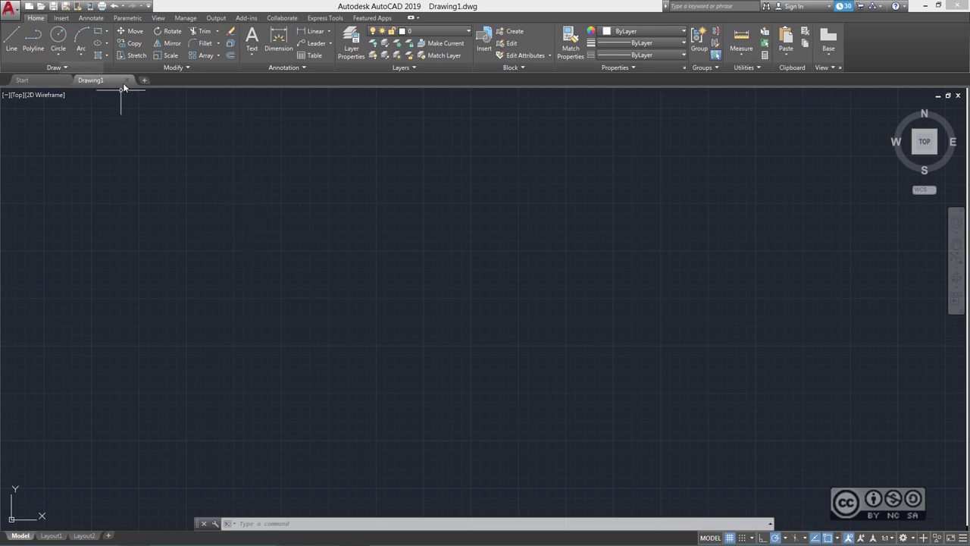
- Close Drawing1, browse the Start page's LEARN resources, then start a new blank Drawing2
mouse_move(107, 83)
click(127, 80)
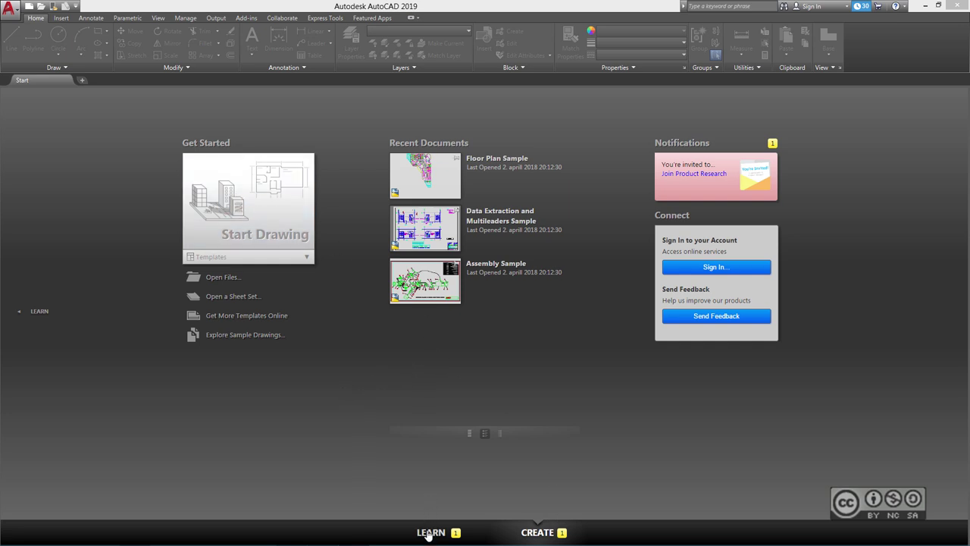
click(35, 315)
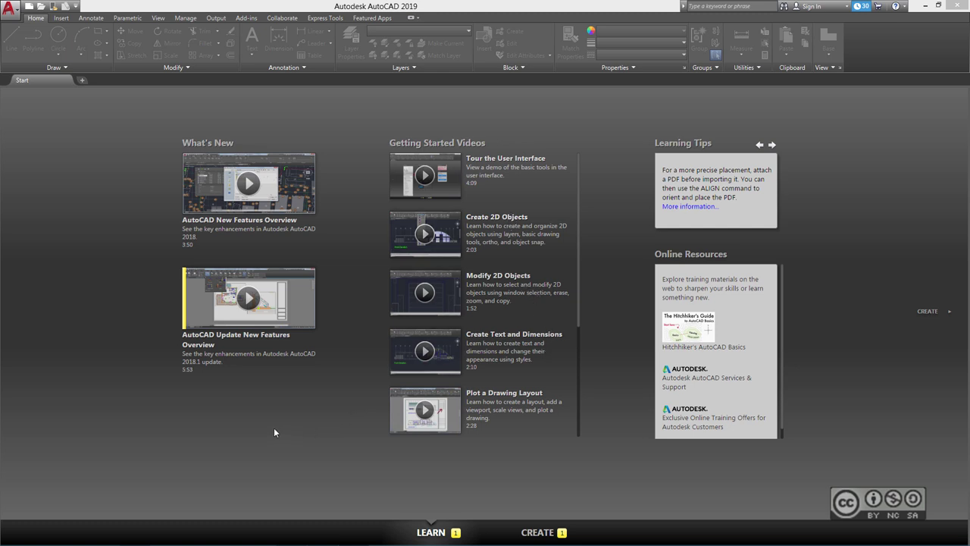
click(536, 530)
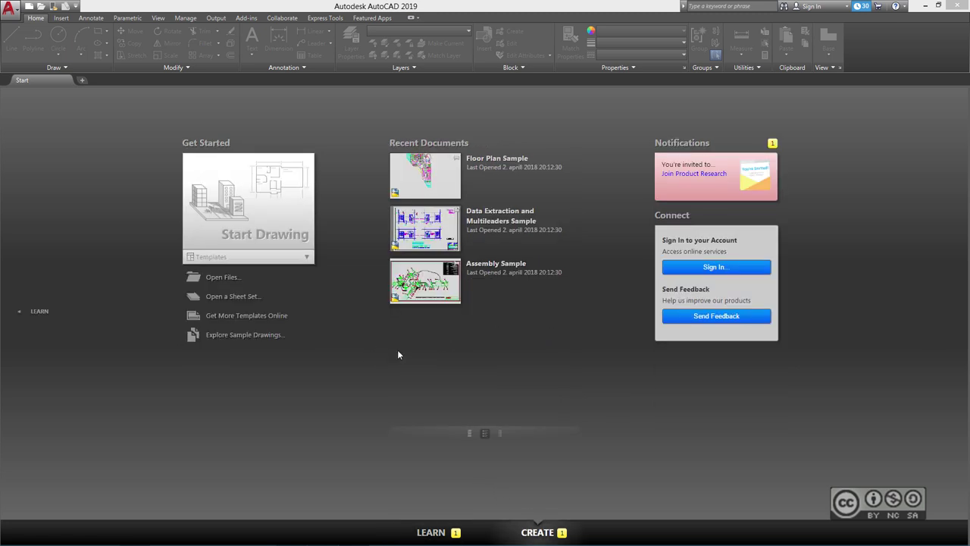
click(252, 204)
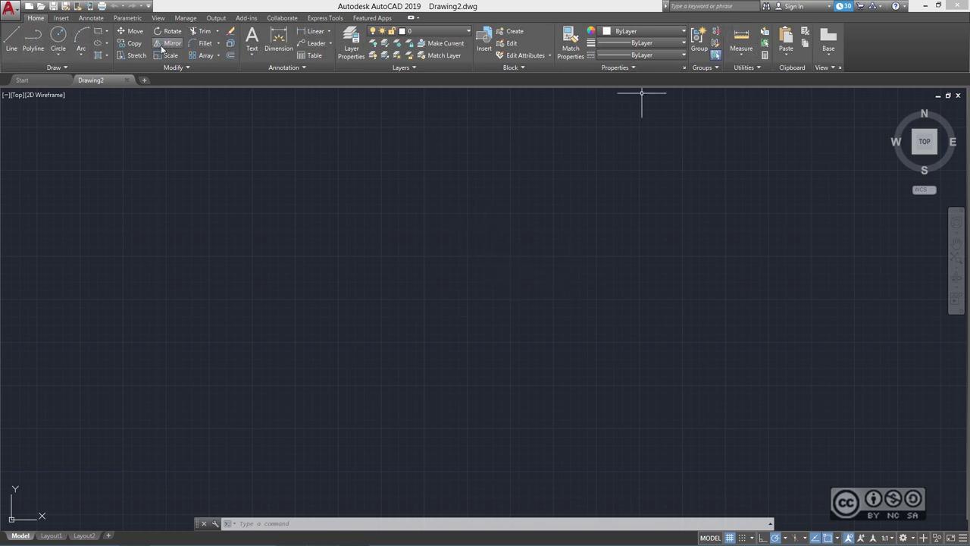
- Change Drawing2's workspace to 3D Modeling from the status bar's workspace list
click(903, 537)
click(836, 472)
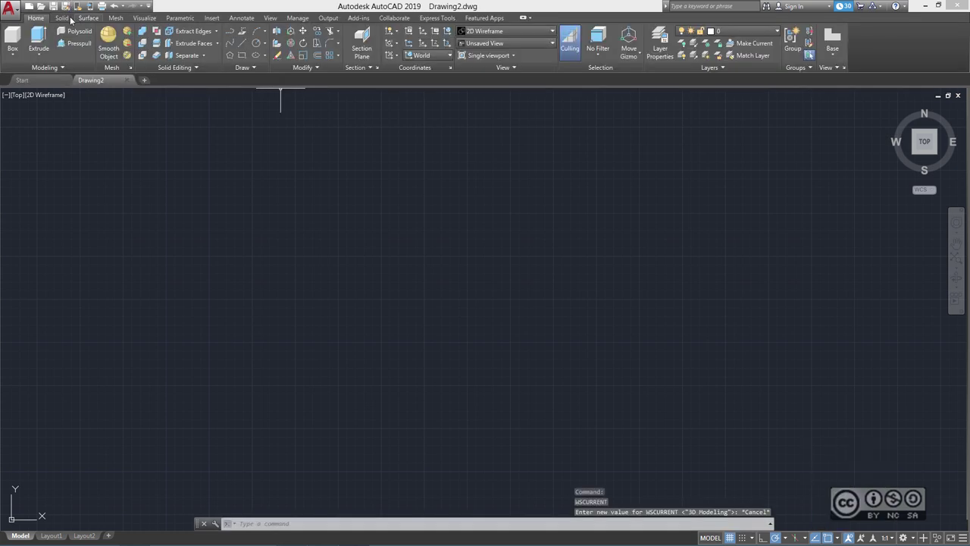